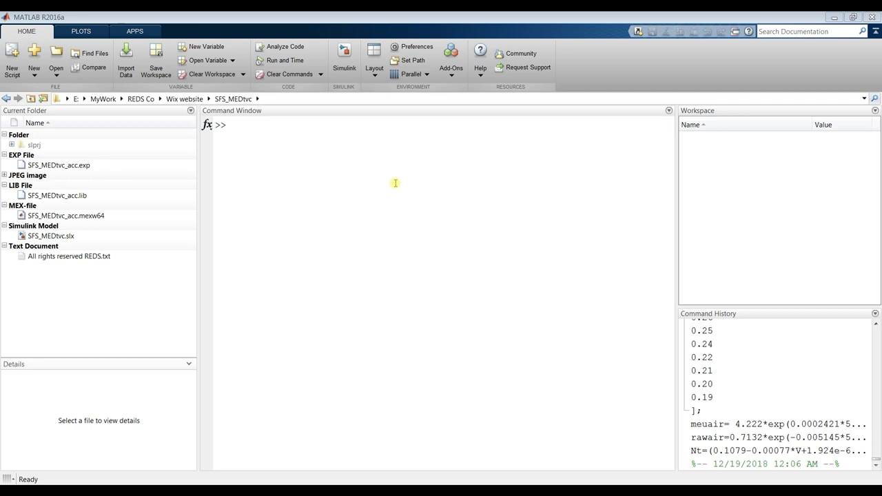
# Return to the SFS_MEDtvc folder from recent folders and open SFS_MEDtvc.slx in Simulink
pyautogui.click(864, 99)
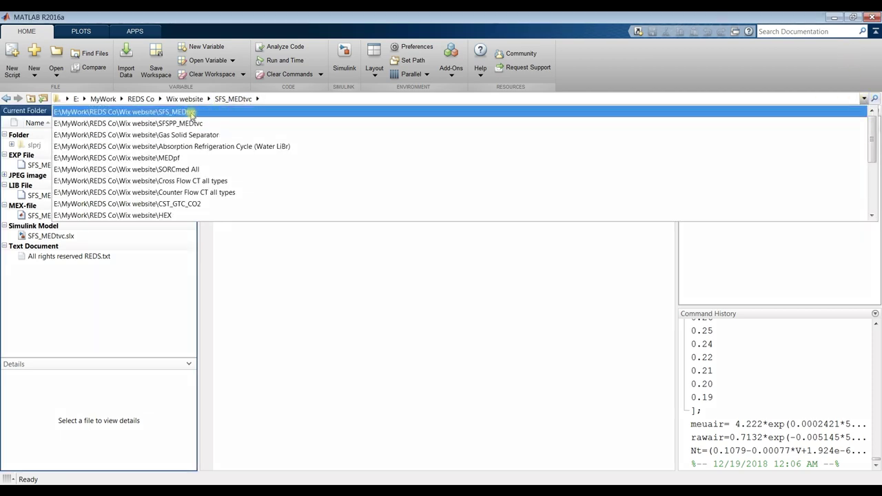
pyautogui.click(192, 114)
pyautogui.click(228, 193)
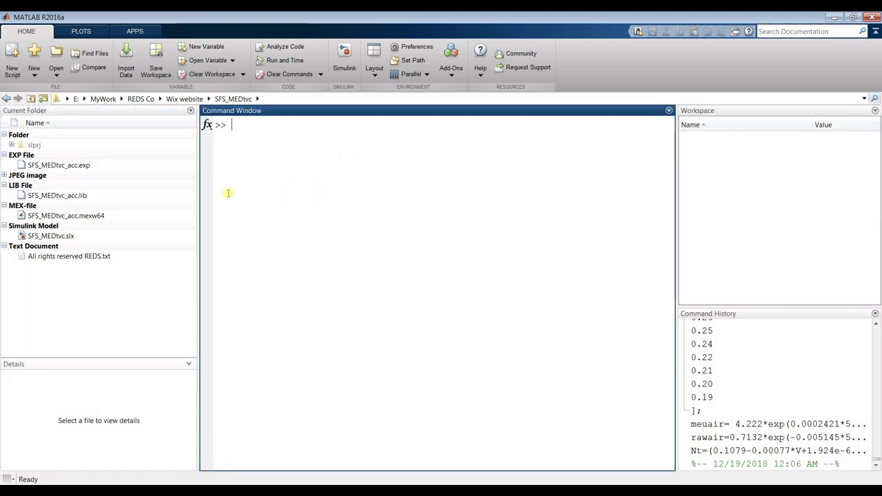
pyautogui.click(63, 236)
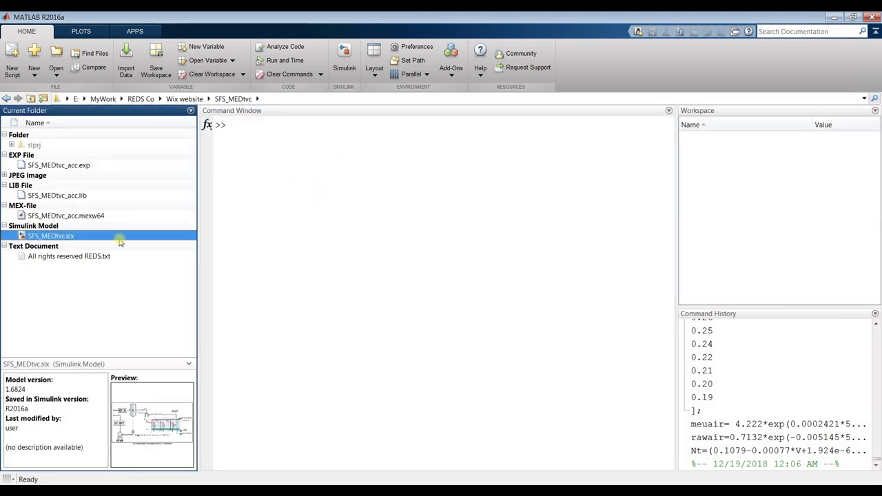
pyautogui.doubleClick(58, 237)
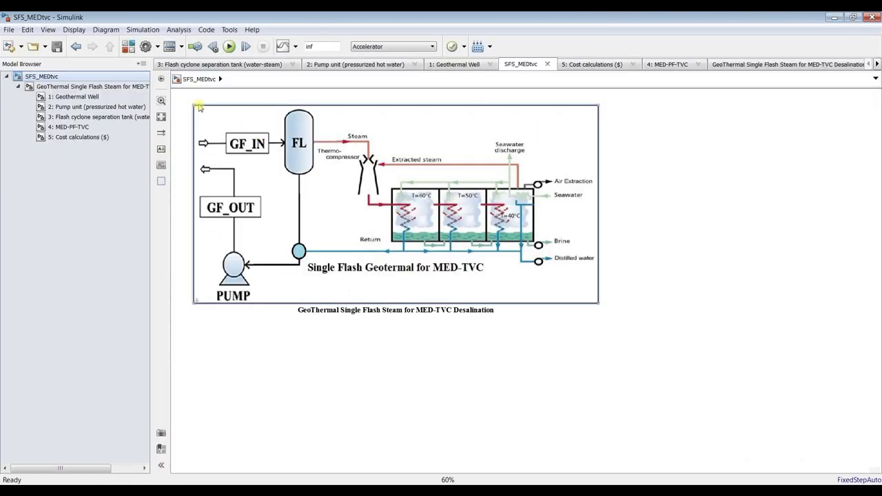
pyautogui.scroll(2, 199, 107)
pyautogui.scroll(-1, 195, 110)
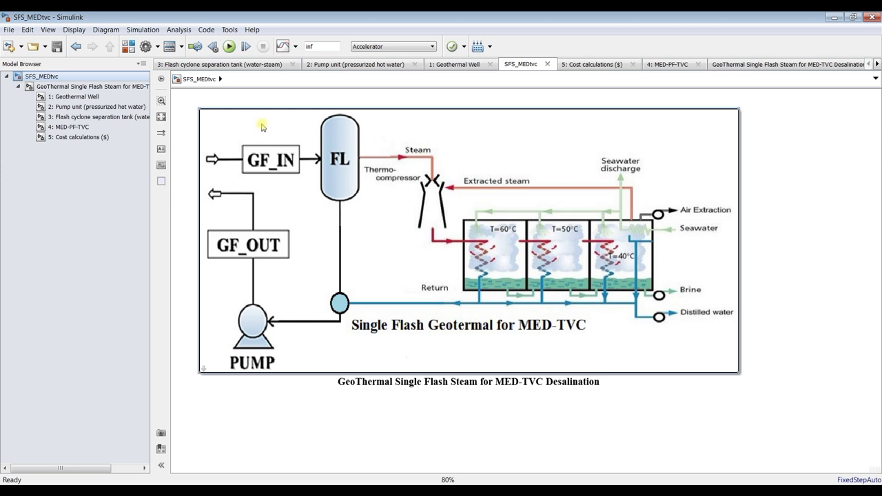
pyautogui.scroll(-2, 248, 113)
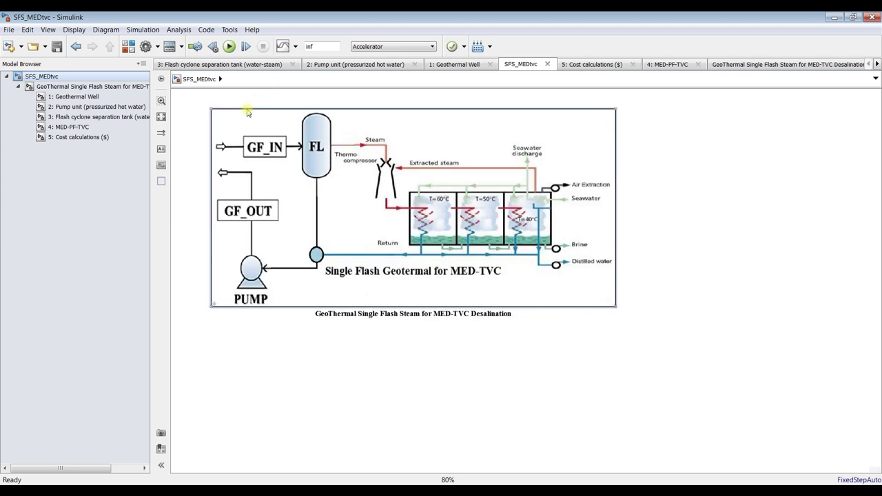
pyautogui.scroll(2, 248, 112)
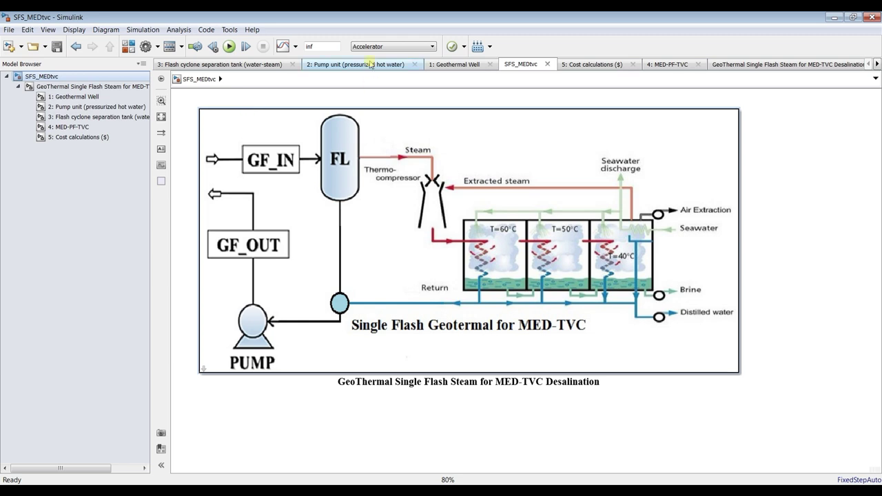
pyautogui.doubleClick(321, 47)
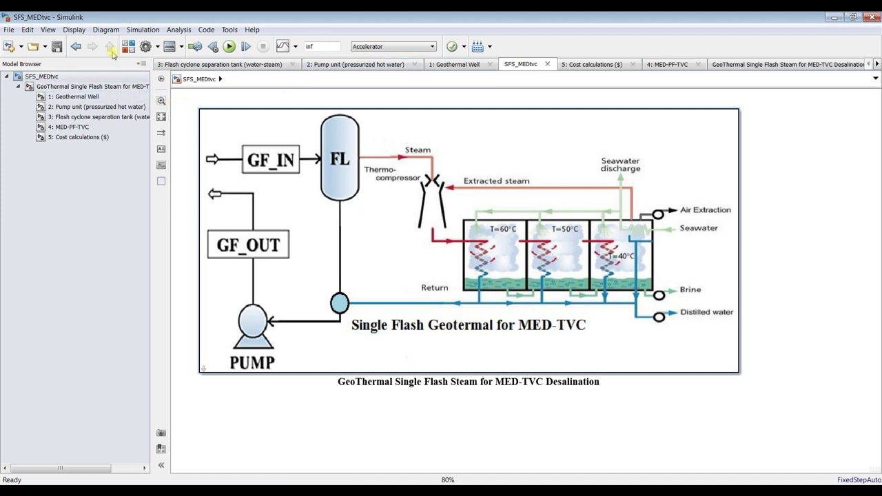
pyautogui.click(47, 30)
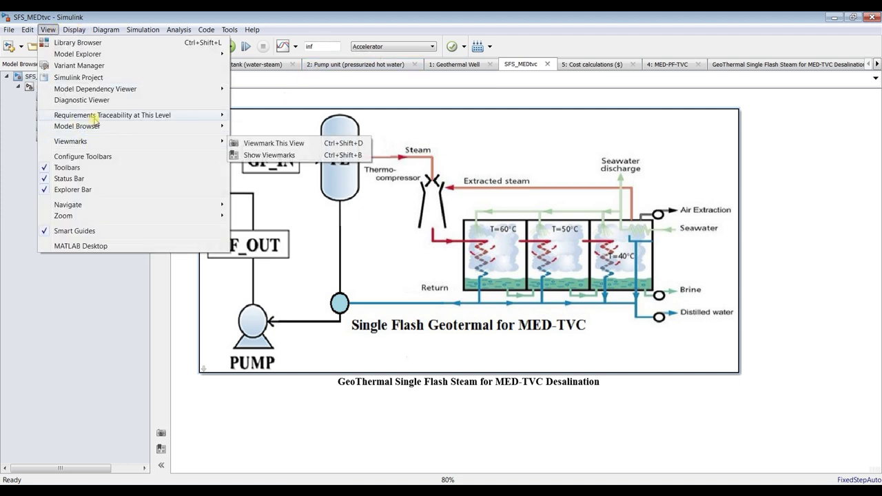
pyautogui.moveTo(97, 126)
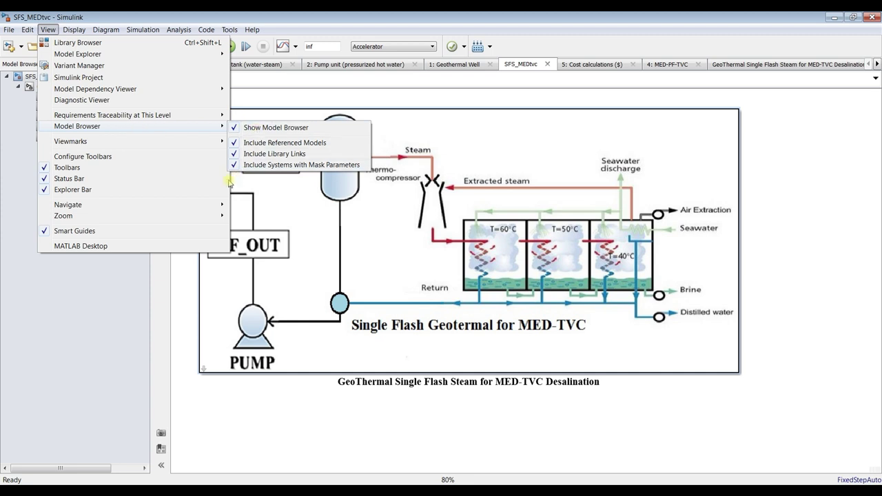
pyautogui.click(179, 269)
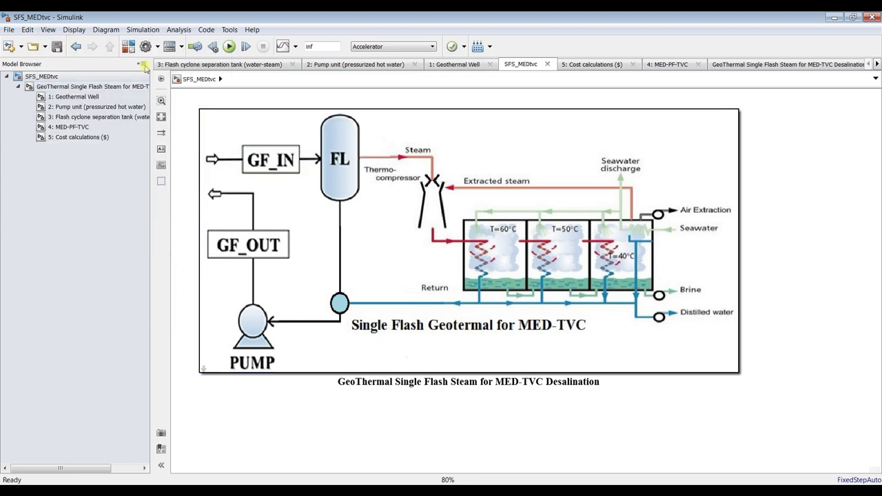
pyautogui.click(143, 63)
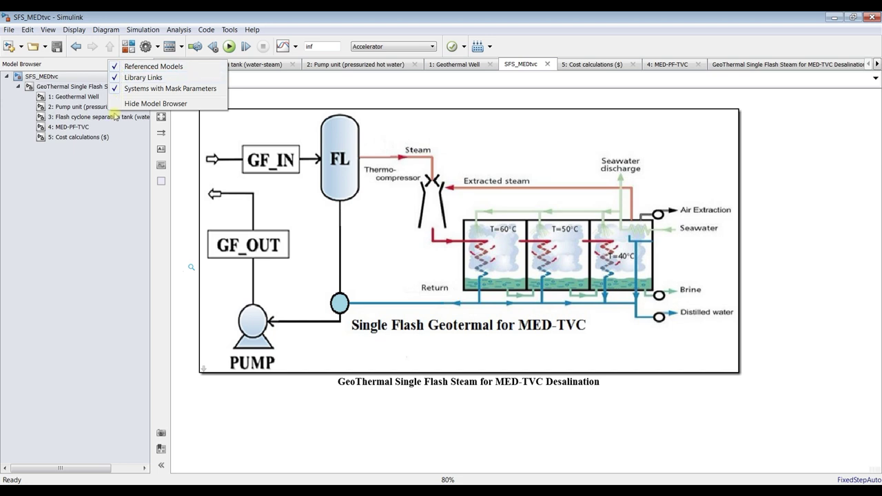
pyautogui.click(127, 218)
pyautogui.scroll(-2, 222, 133)
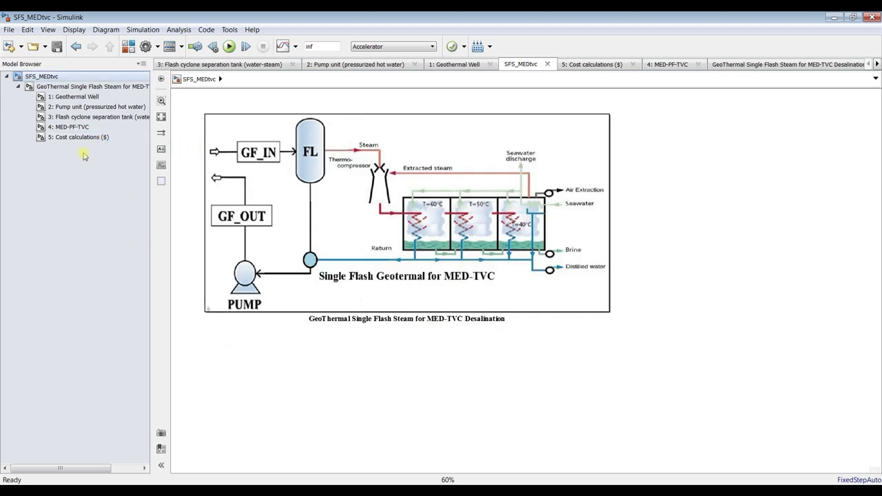
pyautogui.click(79, 88)
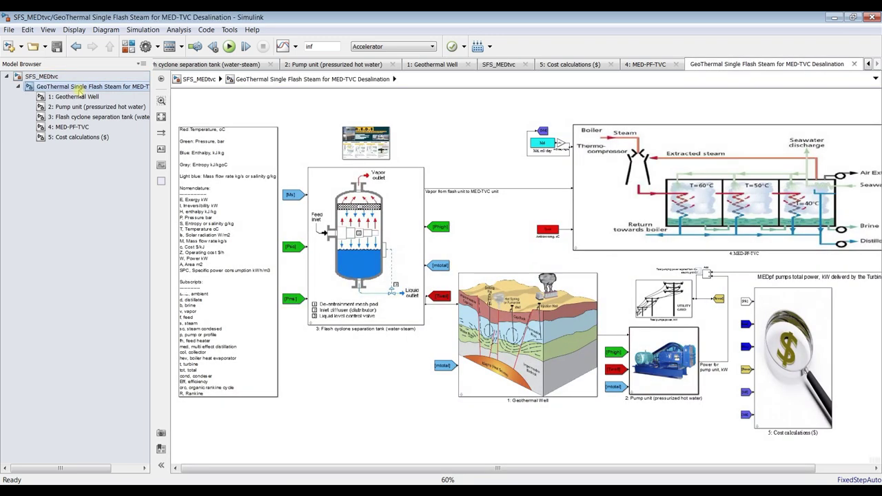
pyautogui.click(163, 120)
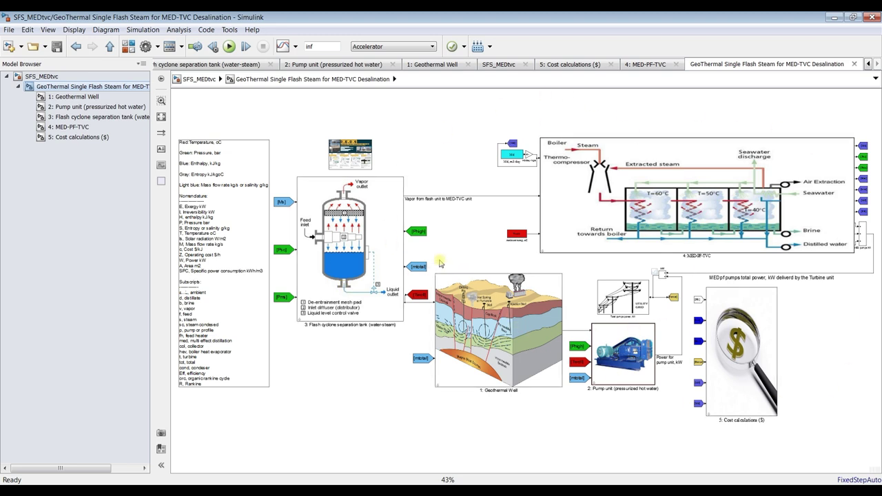
pyautogui.click(51, 77)
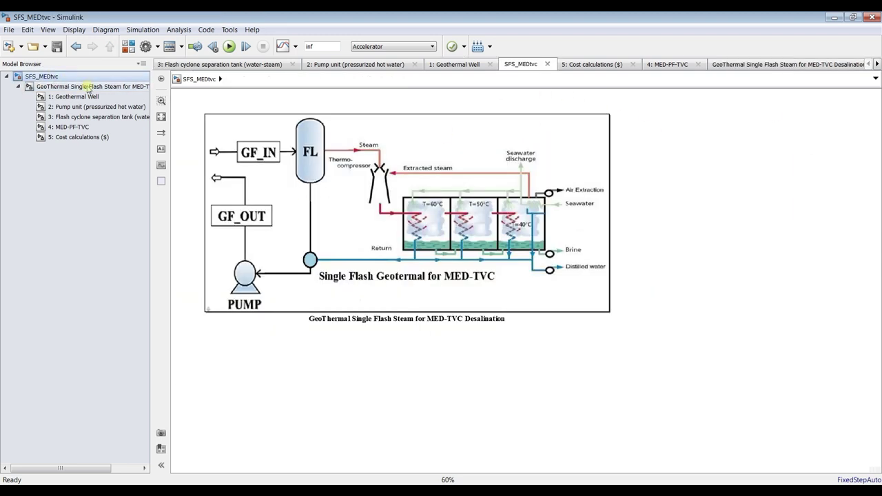
# Set the GeoThermal block's total plant productivity to 1500 m3/day and apply it
pyautogui.doubleClick(363, 174)
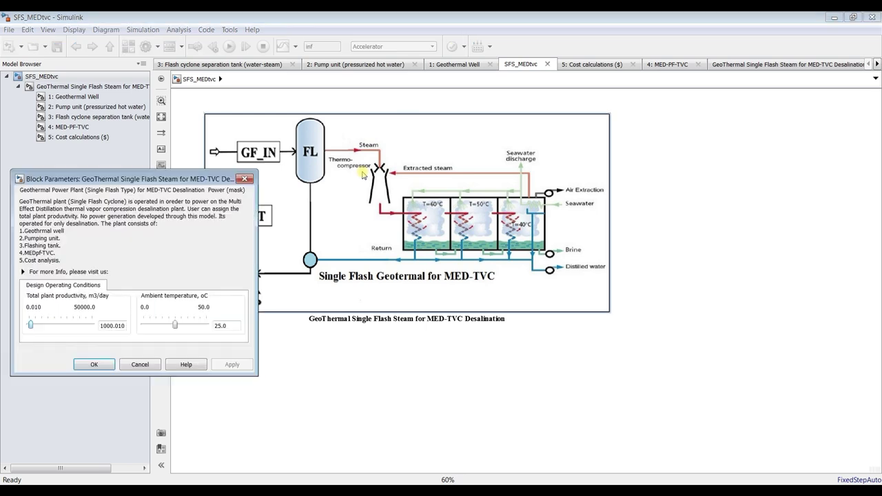
pyautogui.moveTo(147, 179); pyautogui.dragTo(246, 152)
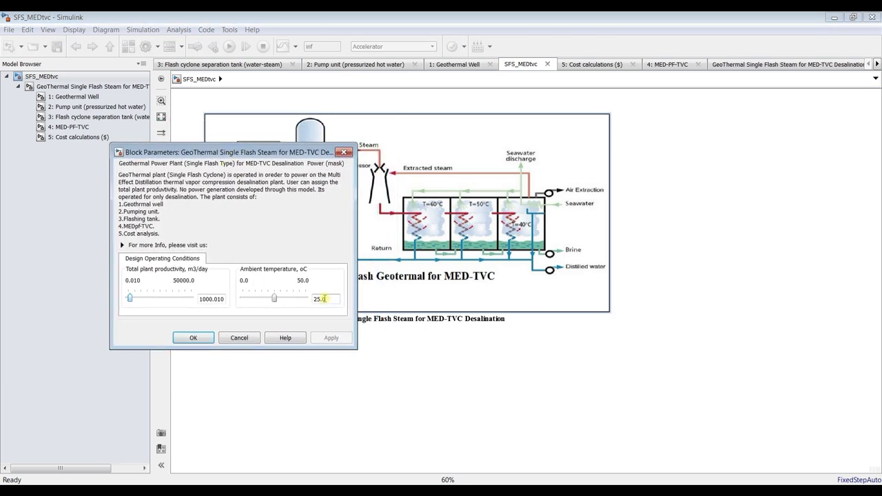
pyautogui.moveTo(325, 299); pyautogui.dragTo(289, 303)
pyautogui.doubleClick(218, 299)
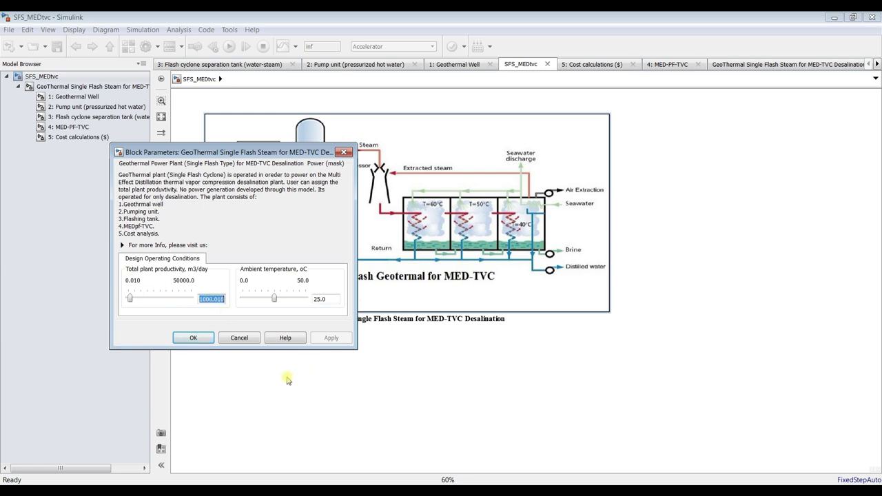
pyautogui.write('1500')
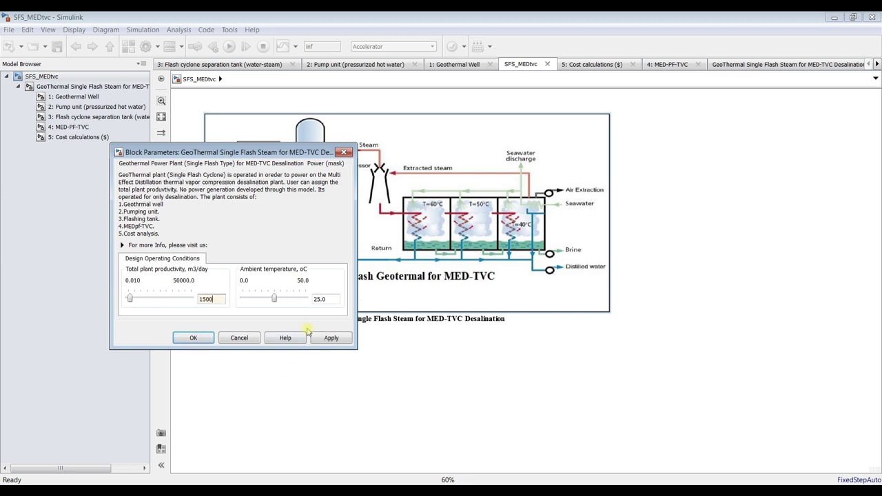
pyautogui.click(329, 340)
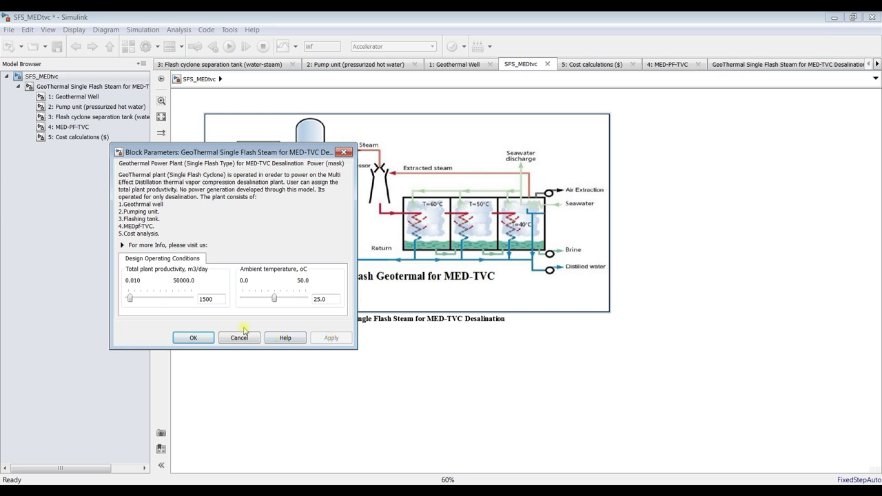
# Close the block parameters and open the GeoThermal Single Flash Steam subsystem diagram
pyautogui.click(174, 247)
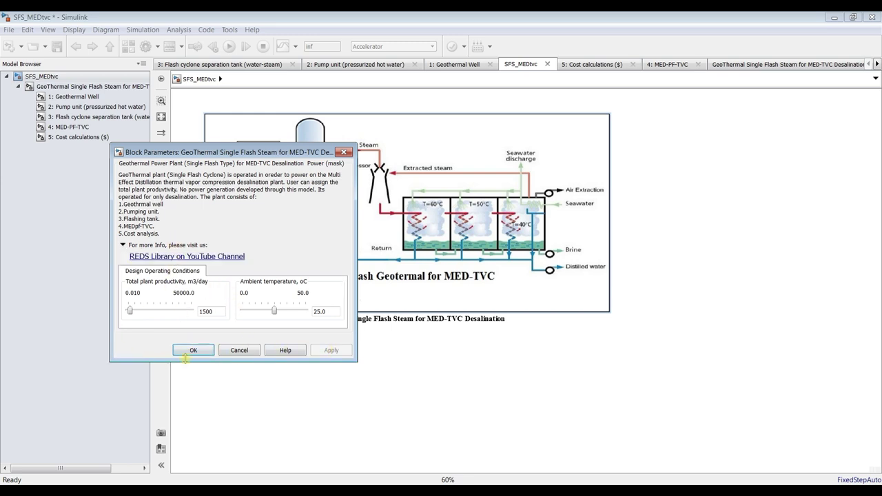
pyautogui.click(194, 350)
pyautogui.click(77, 87)
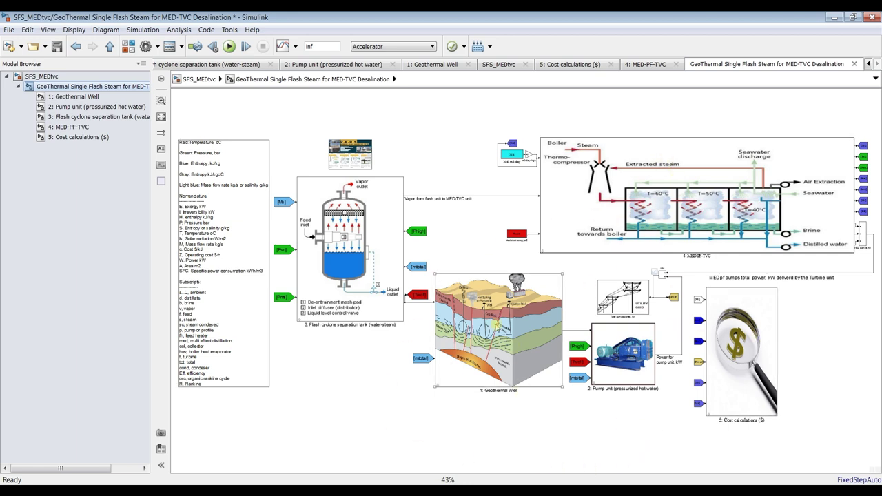
pyautogui.doubleClick(496, 325)
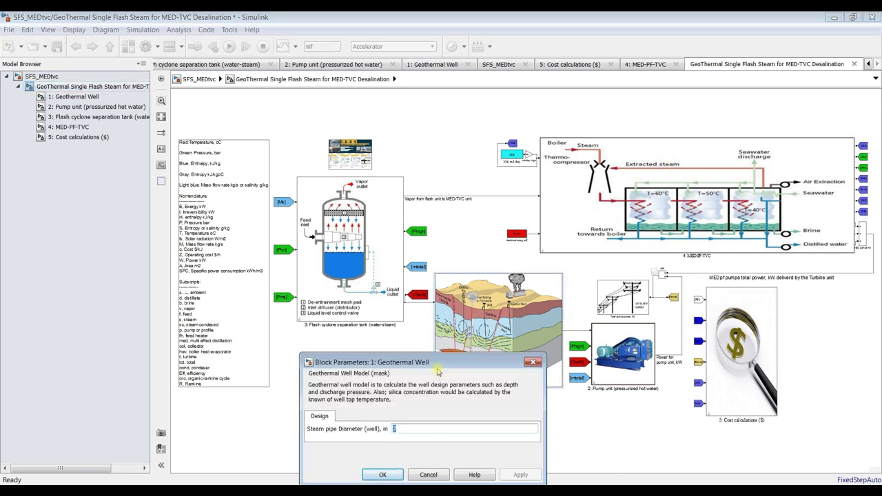
pyautogui.moveTo(437, 372); pyautogui.dragTo(356, 211)
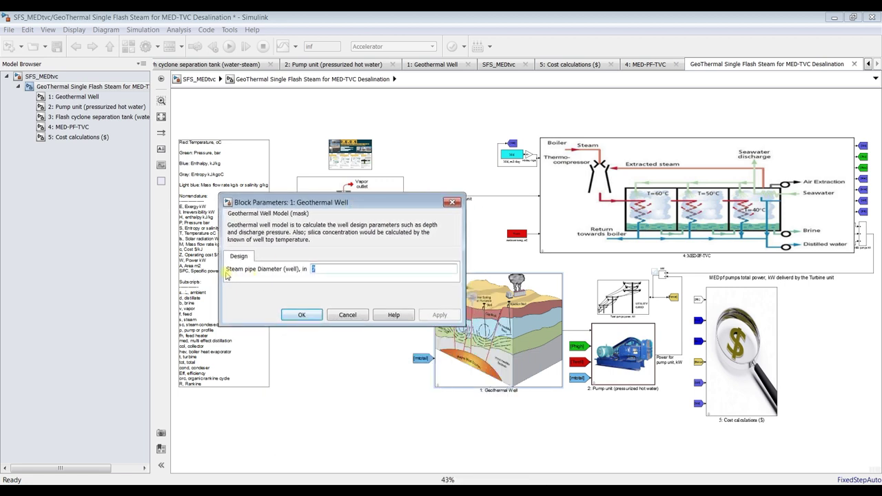
pyautogui.click(309, 317)
pyautogui.doubleClick(634, 353)
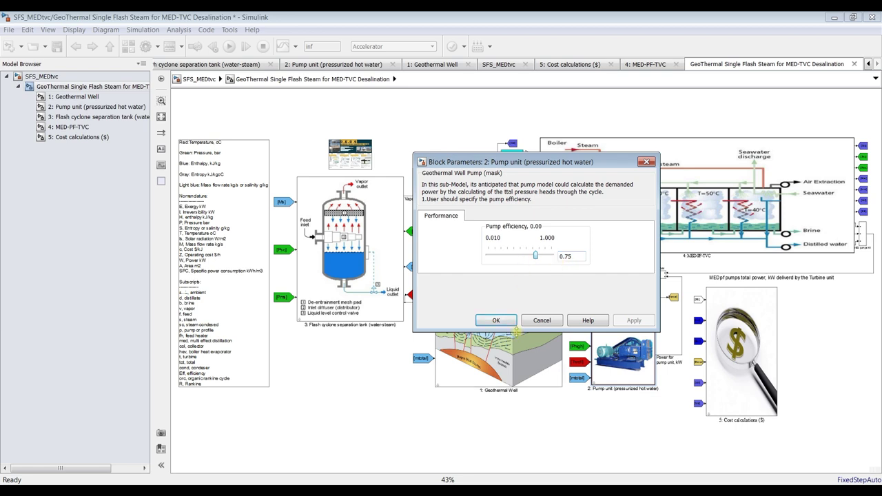
pyautogui.click(496, 321)
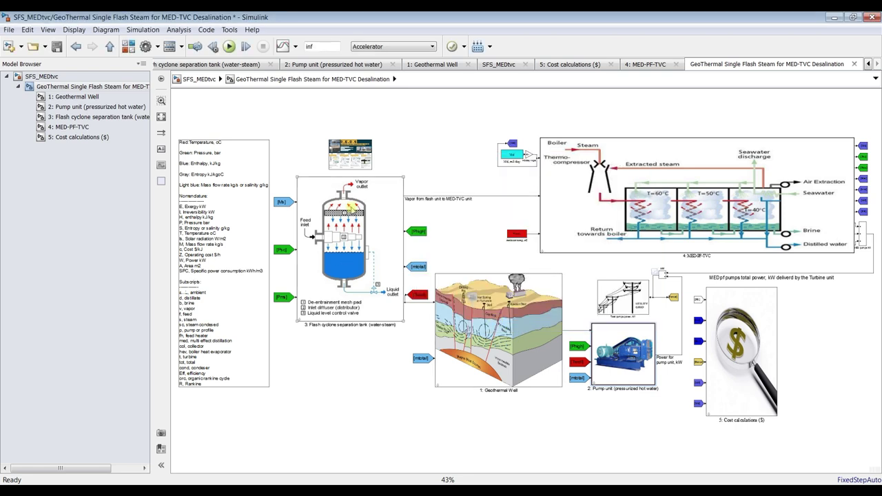
pyautogui.doubleClick(352, 208)
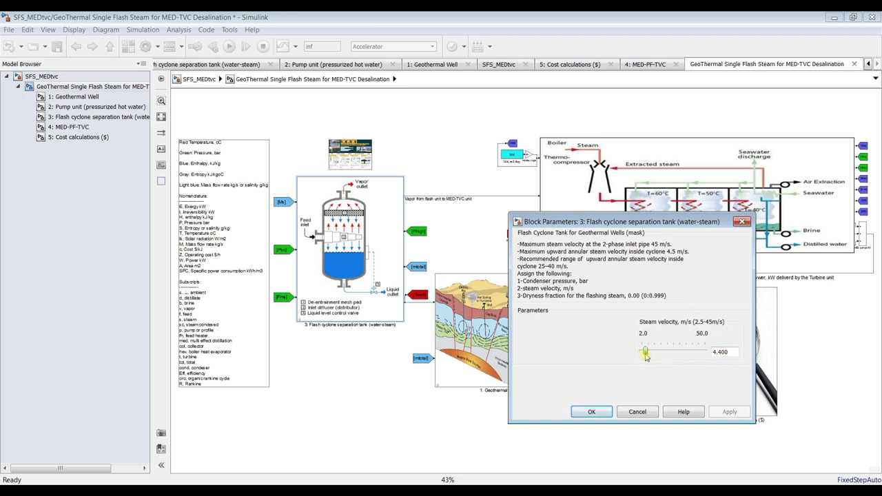
pyautogui.moveTo(646, 355); pyautogui.dragTo(640, 356)
pyautogui.click(591, 412)
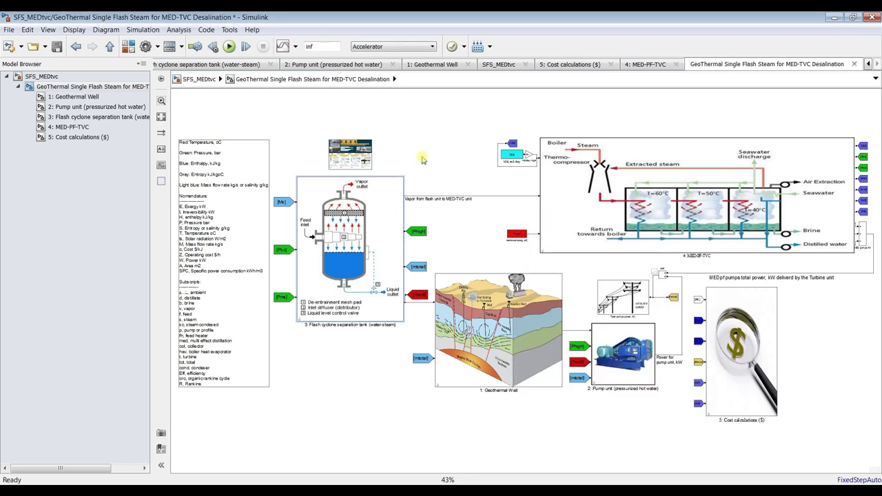
# Zoom in on the MED-PF-TVC image block and make it slightly narrower
pyautogui.scroll(1, 790, 132)
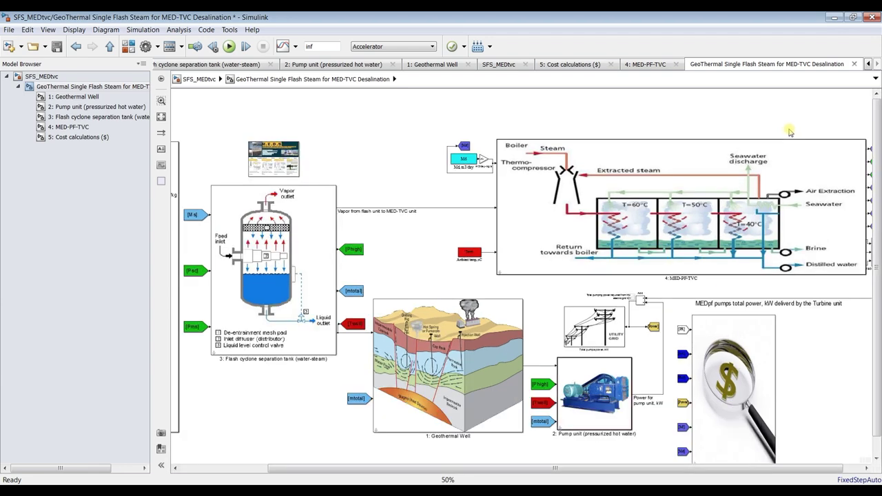
pyautogui.scroll(-1, 790, 131)
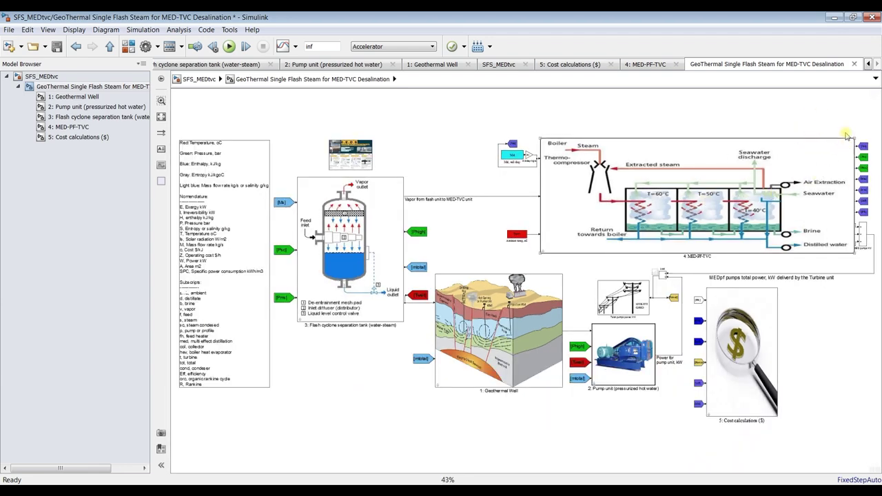
pyautogui.moveTo(860, 117); pyautogui.dragTo(765, 227)
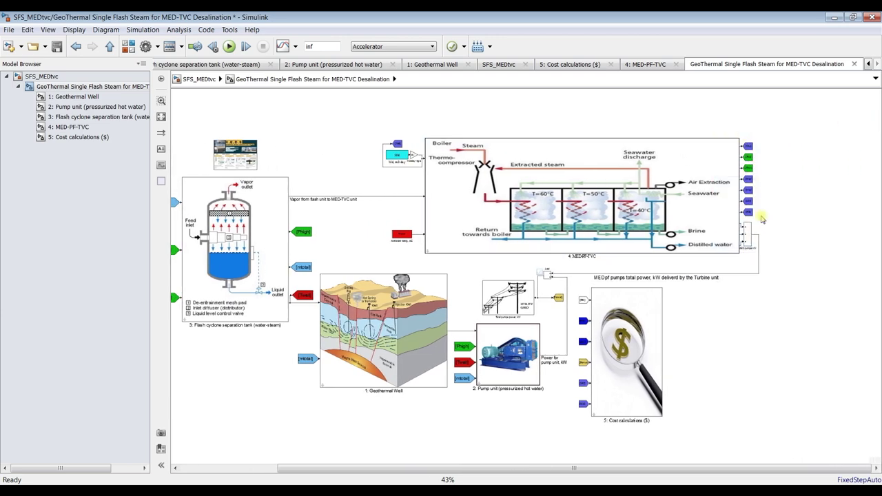
pyautogui.scroll(3, 762, 219)
pyautogui.moveTo(716, 273); pyautogui.dragTo(675, 273)
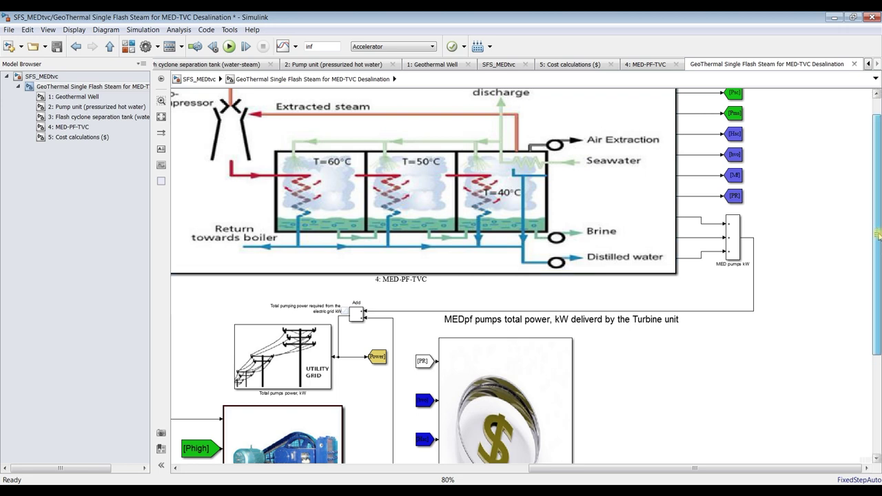
# Shift the selected output Goto tags and pump-power Sum block four steps left
pyautogui.moveTo(874, 238); pyautogui.dragTo(874, 213)
pyautogui.moveTo(799, 92); pyautogui.dragTo(708, 310)
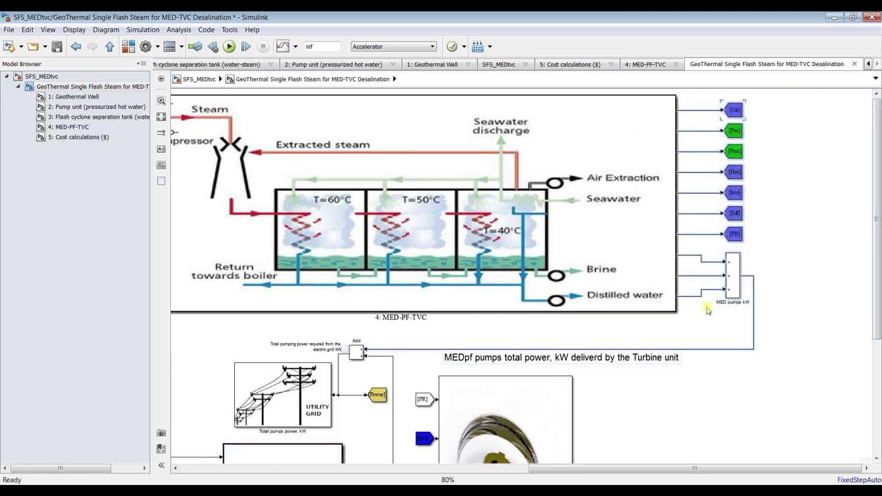
pyautogui.press('Left')
pyautogui.press('Left')
pyautogui.press('Left')
pyautogui.press('Left')
pyautogui.press('Left')
pyautogui.press('Left')
pyautogui.press('Left')
pyautogui.press('Left')
pyautogui.press('Left')
pyautogui.press('Left')
pyautogui.press('Left')
pyautogui.press('Left')
pyautogui.press('Left')
pyautogui.press('Left')
pyautogui.press('Left')
pyautogui.press('Left')
pyautogui.press('Left')
pyautogui.press('Left')
pyautogui.press('Left')
pyautogui.press('Left')
pyautogui.press('Left')
pyautogui.press('Left')
pyautogui.press('Left')
pyautogui.press('Left')
pyautogui.press('Left')
pyautogui.press('Left')
pyautogui.press('Left')
pyautogui.press('Left')
pyautogui.press('Left')
pyautogui.press('Left')
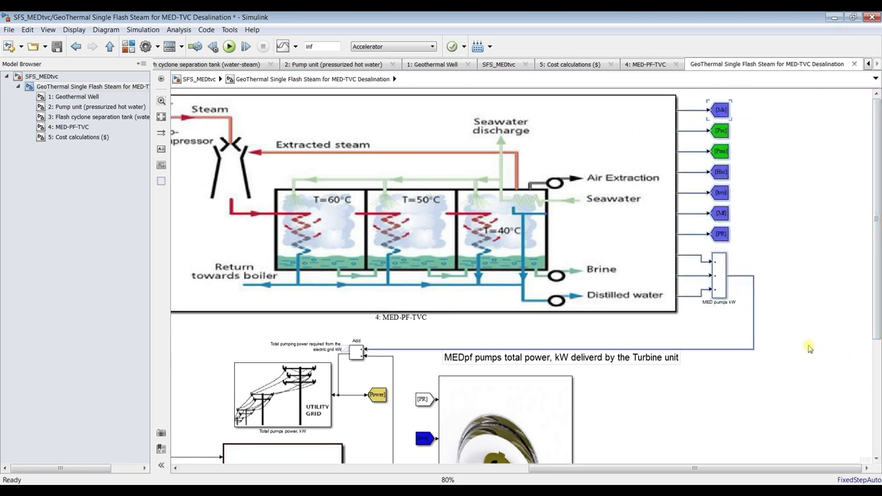
pyautogui.press('Left')
pyautogui.press('Left')
pyautogui.press('Left')
pyautogui.press('Left')
pyautogui.press('Left')
pyautogui.press('Left')
pyautogui.press('Left')
pyautogui.press('Left')
pyautogui.press('Left')
pyautogui.press('Left')
pyautogui.press('Left')
pyautogui.press('Left')
pyautogui.press('Left')
pyautogui.press('Left')
pyautogui.press('Left')
pyautogui.press('Left')
pyautogui.press('Left')
pyautogui.press('Left')
pyautogui.press('Left')
pyautogui.press('Left')
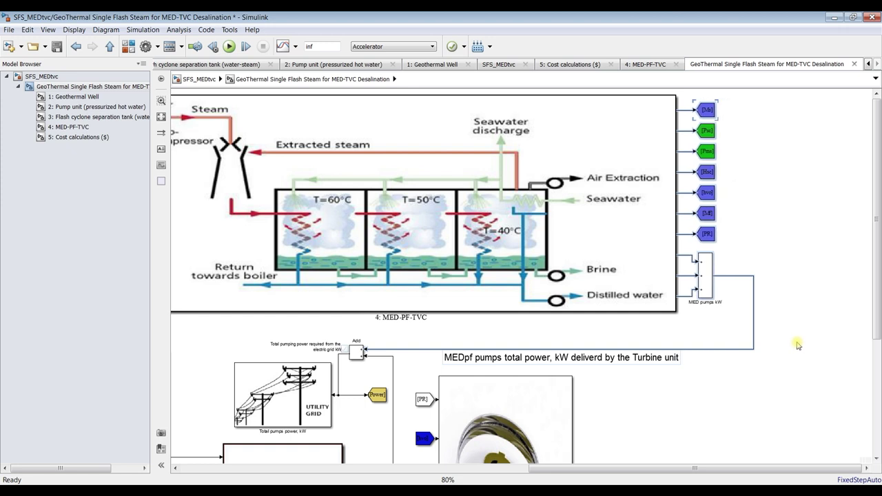
pyautogui.press('Left')
pyautogui.press('Left')
pyautogui.press('Left')
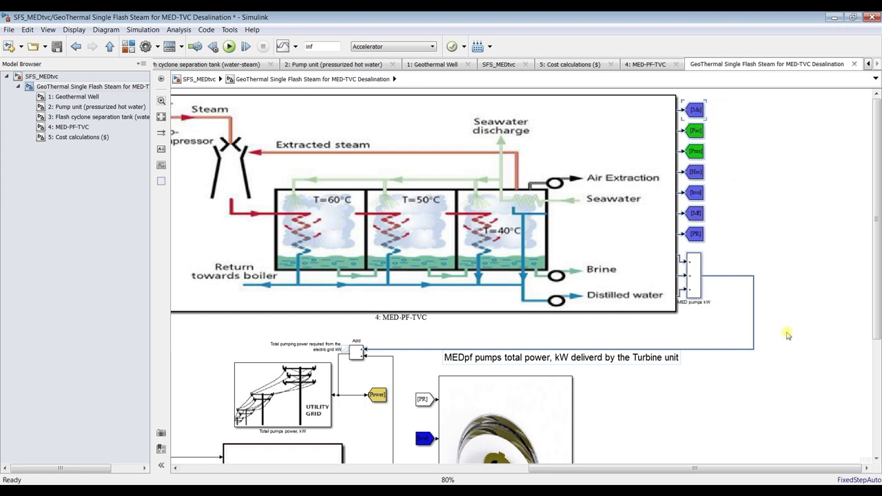
pyautogui.press('Left')
pyautogui.press('Left')
pyautogui.press('Left')
pyautogui.press('Left')
pyautogui.click(763, 313)
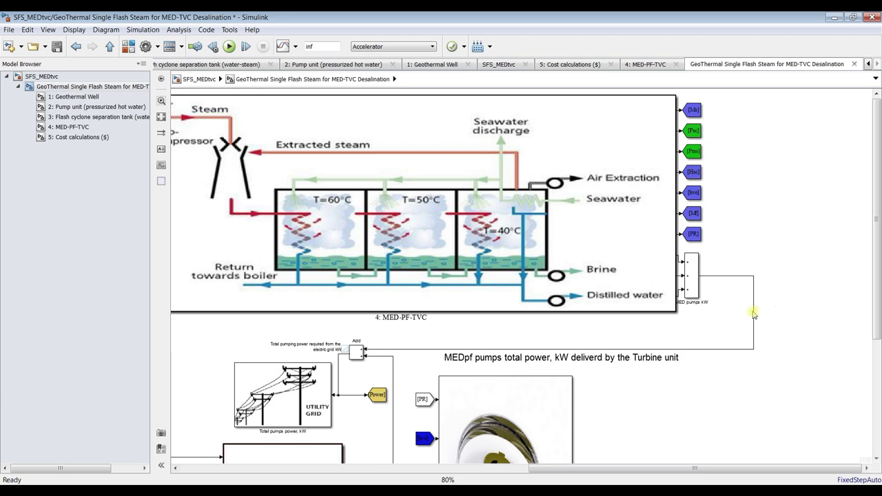
# Move the pump-power line's vertical segment left, fit the diagram, and narrow the Model Browser
pyautogui.moveTo(754, 314); pyautogui.dragTo(710, 311)
pyautogui.click(732, 295)
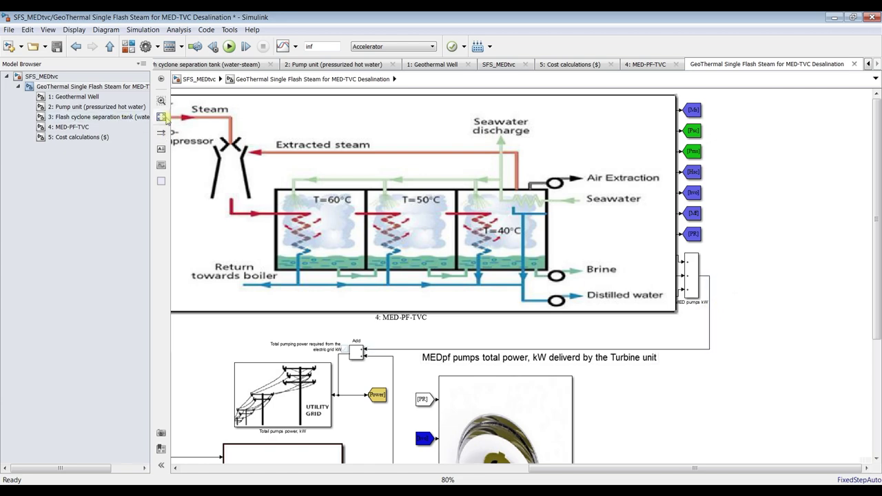
pyautogui.click(161, 116)
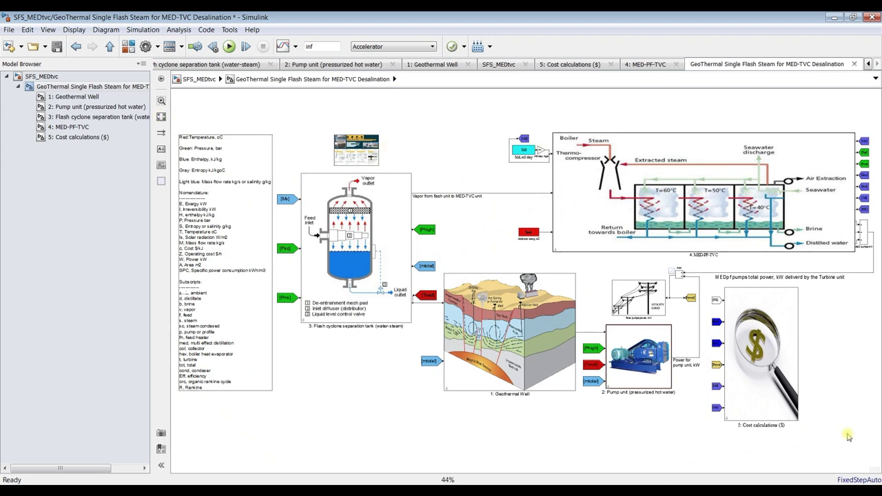
pyautogui.moveTo(853, 433); pyautogui.dragTo(880, 428)
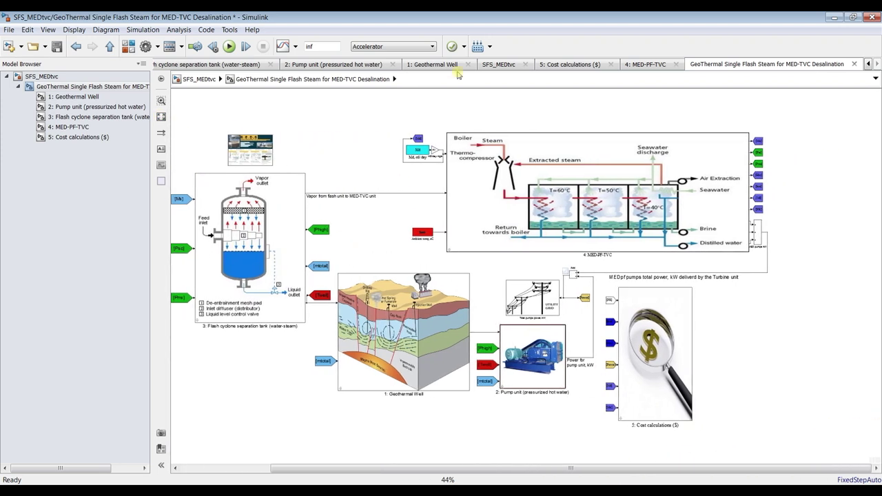
pyautogui.moveTo(151, 303); pyautogui.dragTo(83, 302)
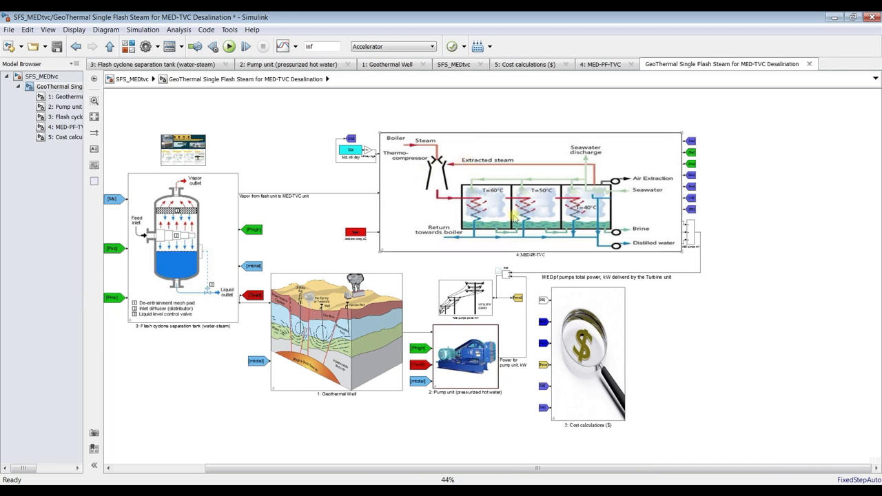
# Set the MED-PF-TVC seawater temperature to 20 °C and apply it
pyautogui.doubleClick(510, 163)
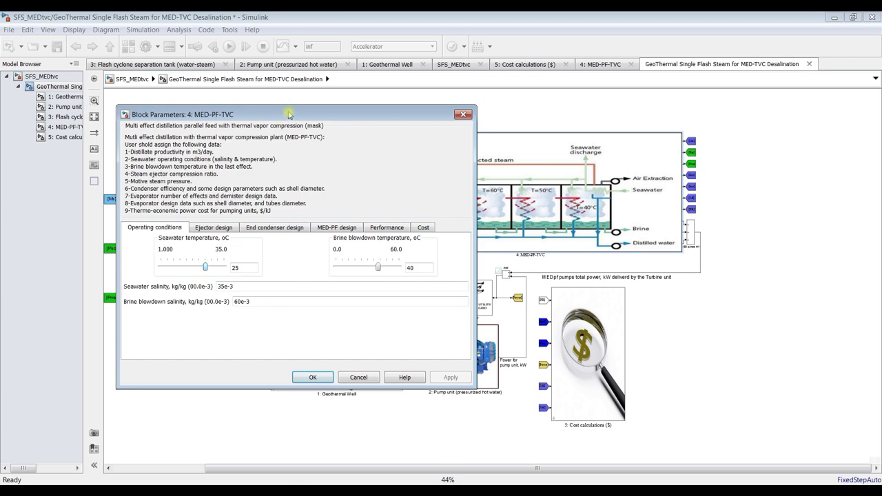
pyautogui.moveTo(311, 120); pyautogui.dragTo(497, 109)
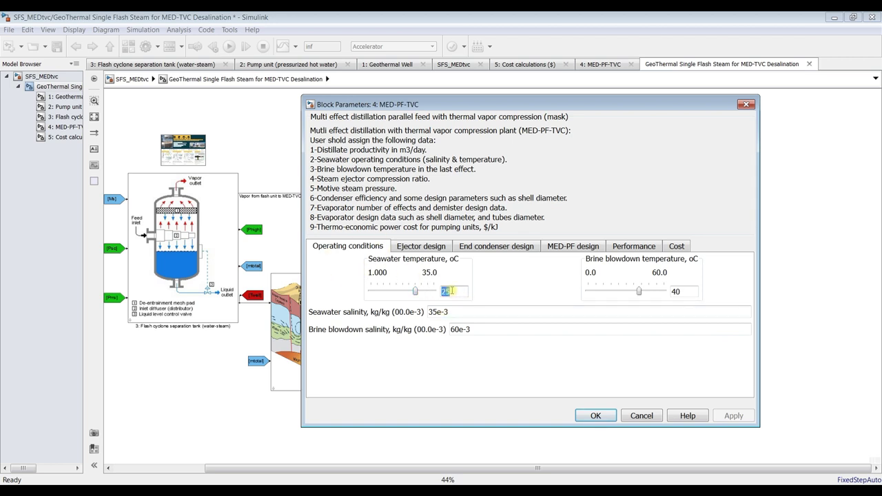
pyautogui.write('2')
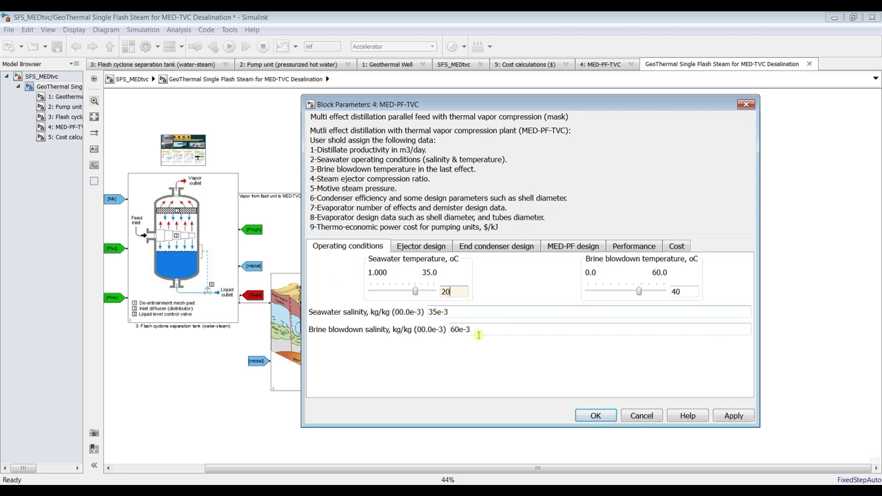
pyautogui.click(733, 416)
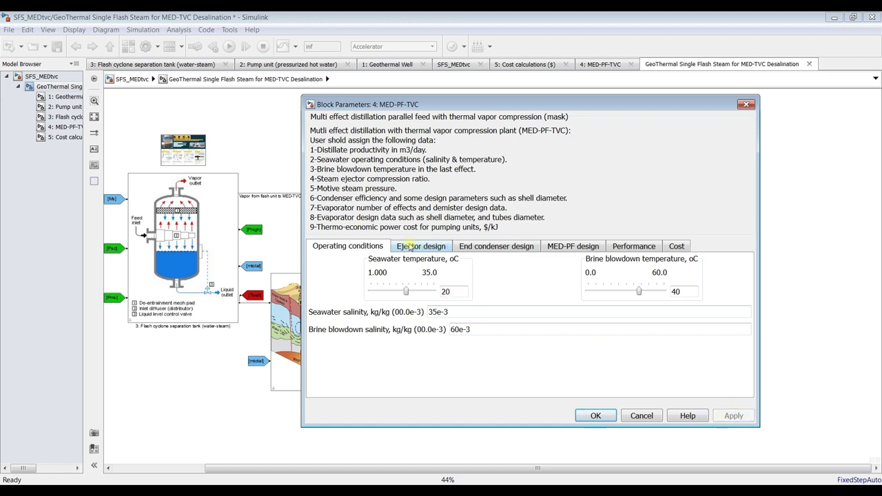
# Change the brine blowdown salinity from 60e-3 to 65e-3 and apply it
pyautogui.moveTo(444, 312); pyautogui.dragTo(417, 313)
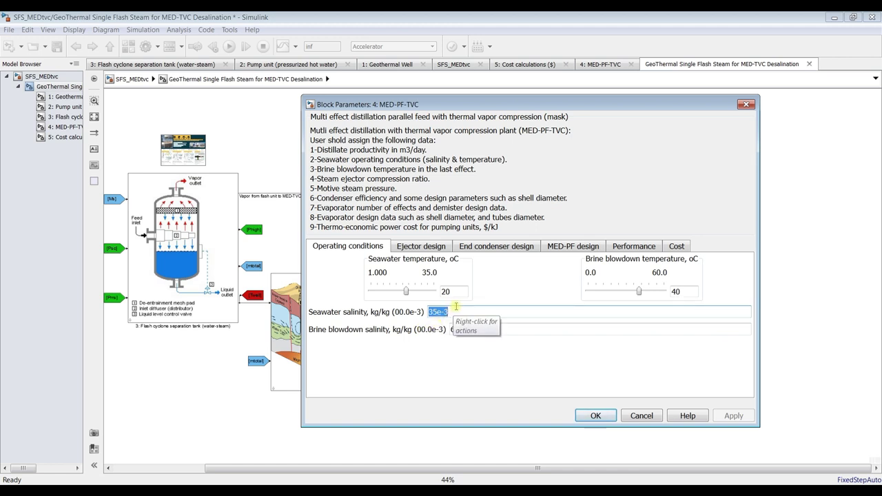
pyautogui.click(479, 330)
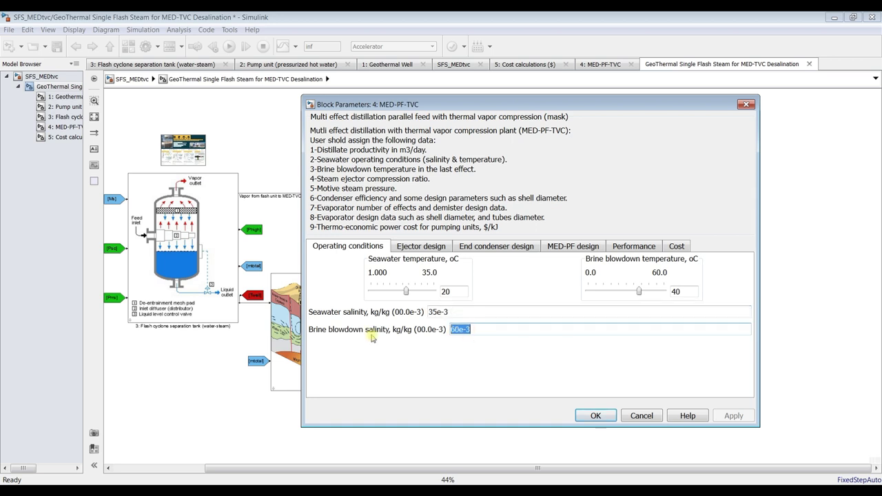
pyautogui.click(479, 332)
pyautogui.click(455, 330)
pyautogui.click(455, 329)
pyautogui.moveTo(455, 330); pyautogui.dragTo(460, 366)
pyautogui.write('5')
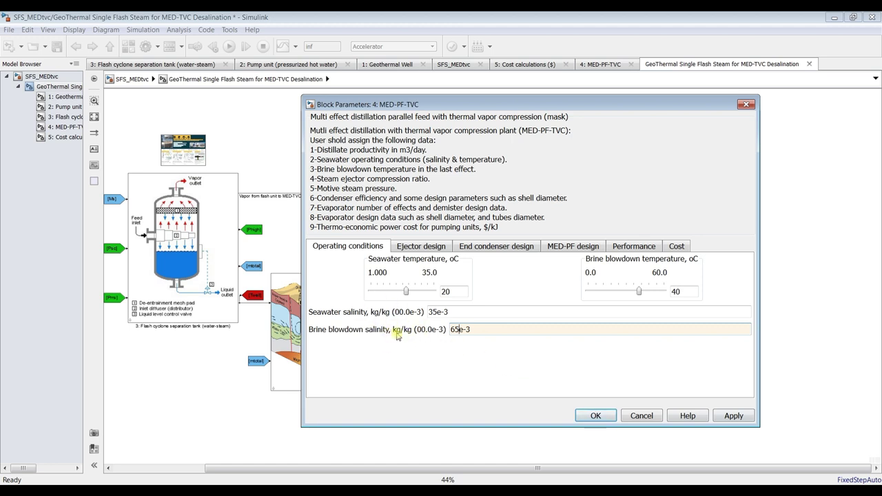
pyautogui.click(733, 416)
pyautogui.click(417, 247)
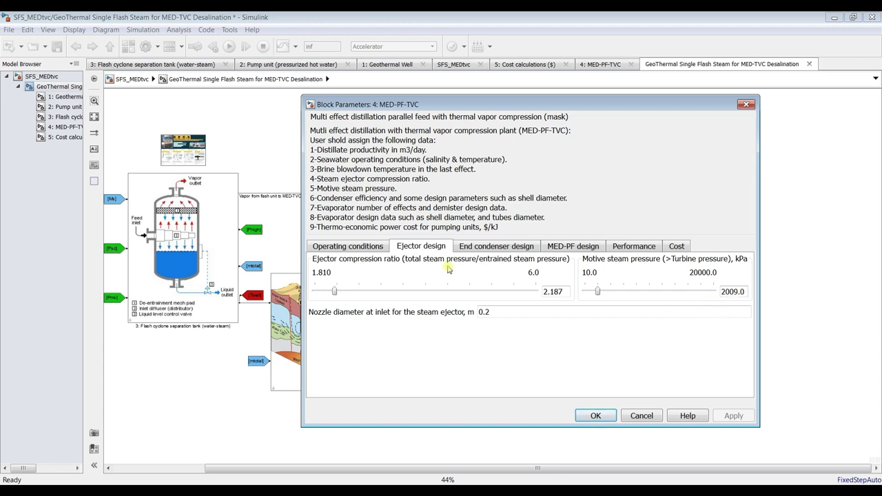
# Review the end condenser and MED-PF design values, entering 6 in a MED-PF design field
pyautogui.click(494, 249)
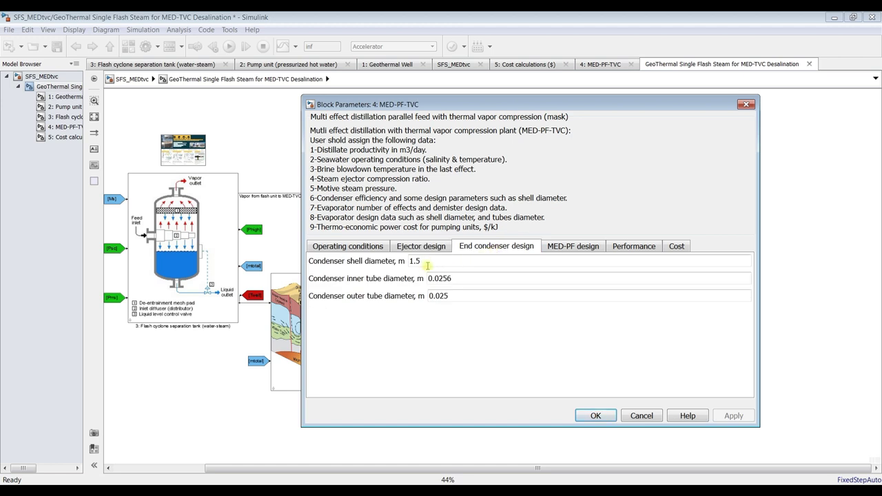
pyautogui.press('Tab')
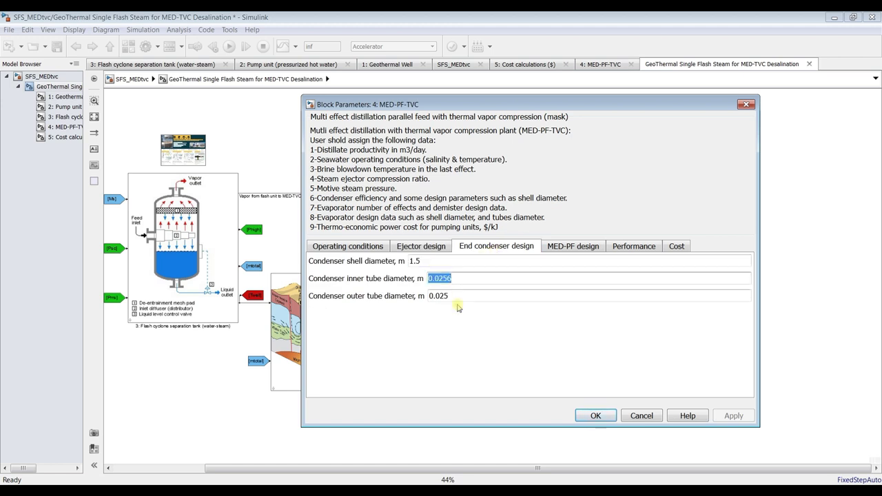
pyautogui.press('Tab')
pyautogui.click(557, 248)
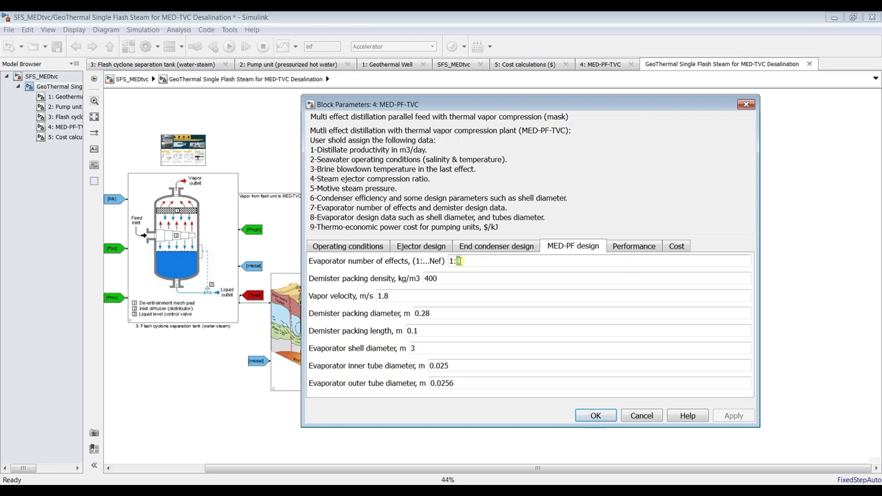
pyautogui.write('6')
pyautogui.press('Tab')
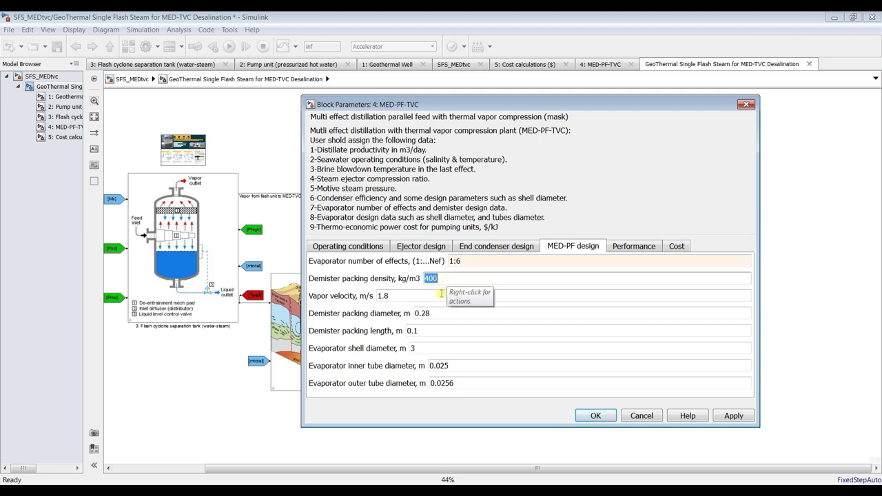
pyautogui.press('Tab')
pyautogui.press('Tab')
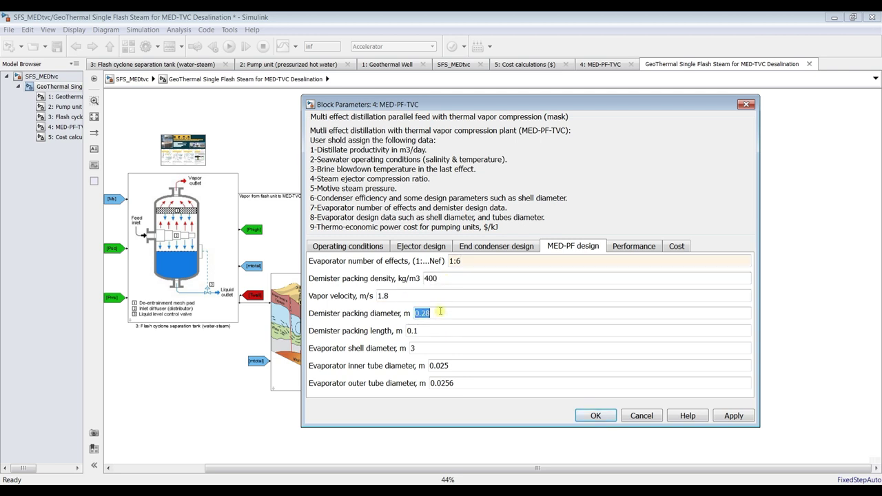
pyautogui.press('Tab')
pyautogui.press('Tab')
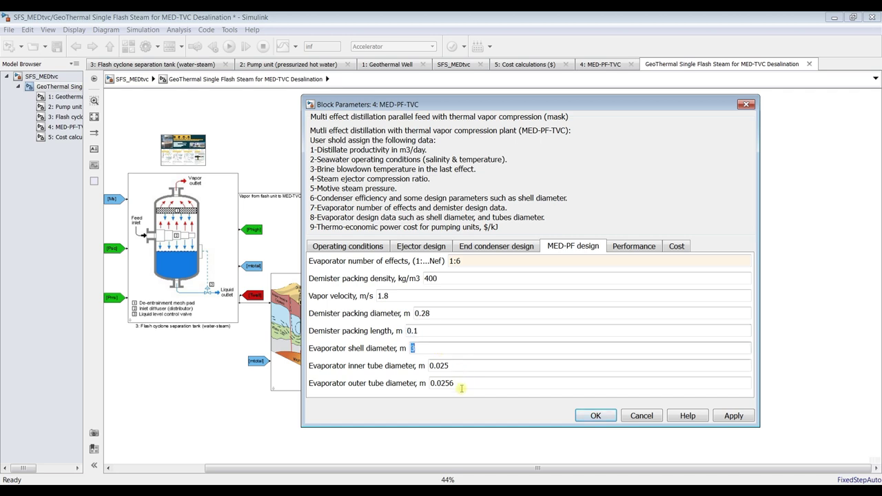
# Check efficiencies (condenser 0.80, pumps 0.75) and 0.06/3600 $/kJ power cost, then apply
pyautogui.click(625, 248)
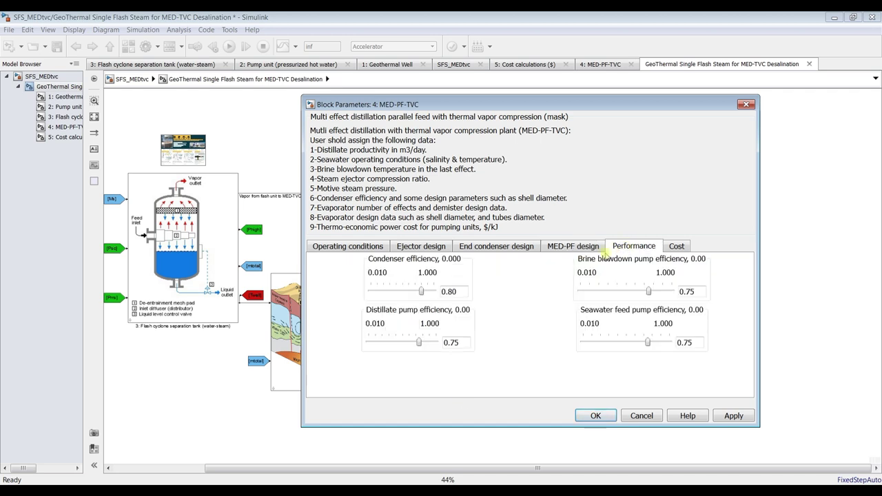
pyautogui.doubleClick(457, 291)
pyautogui.doubleClick(699, 291)
pyautogui.doubleClick(697, 343)
pyautogui.doubleClick(466, 343)
pyautogui.click(676, 250)
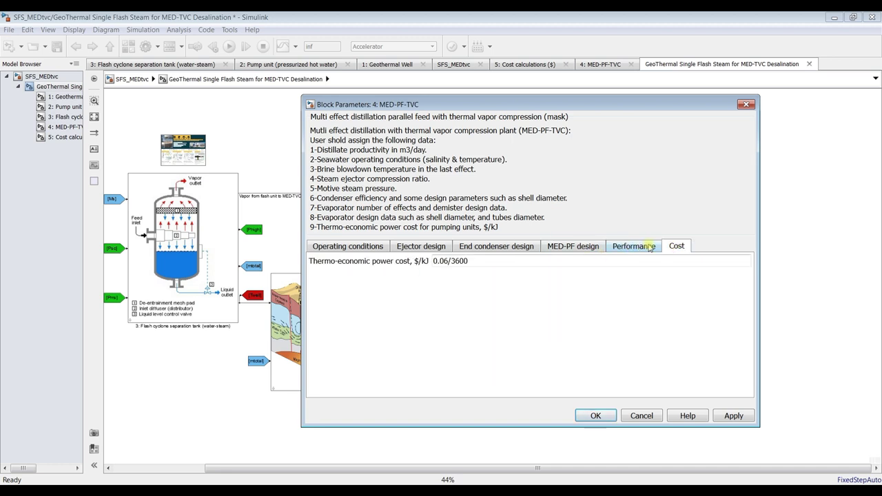
pyautogui.click(421, 251)
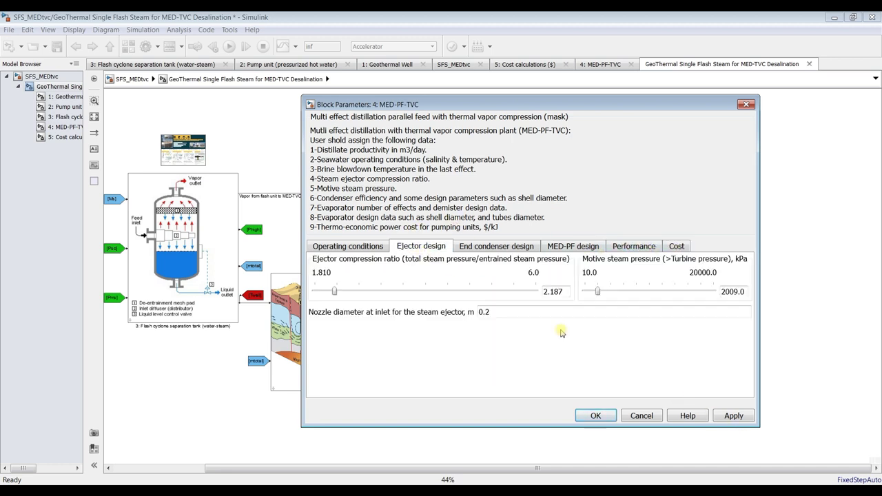
pyautogui.click(732, 416)
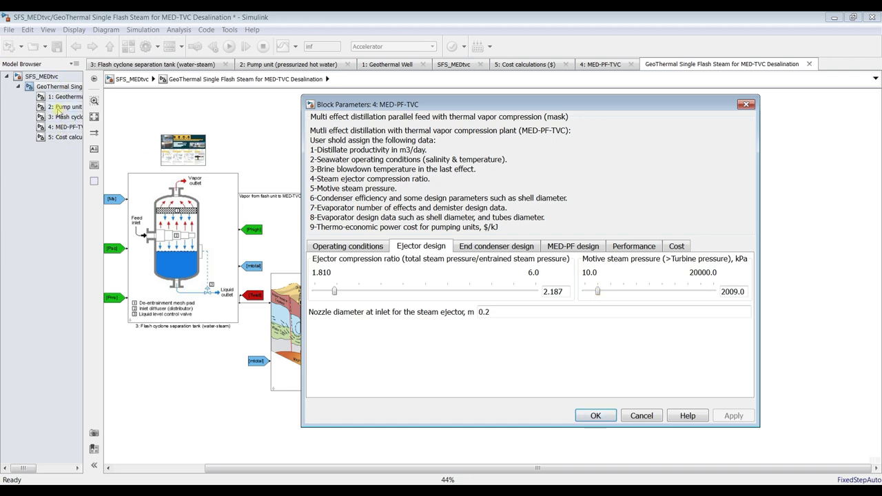
# Browse the flash tank, Geothermal Well and root diagrams, ending on the flash cyclone separation tank
pyautogui.click(61, 117)
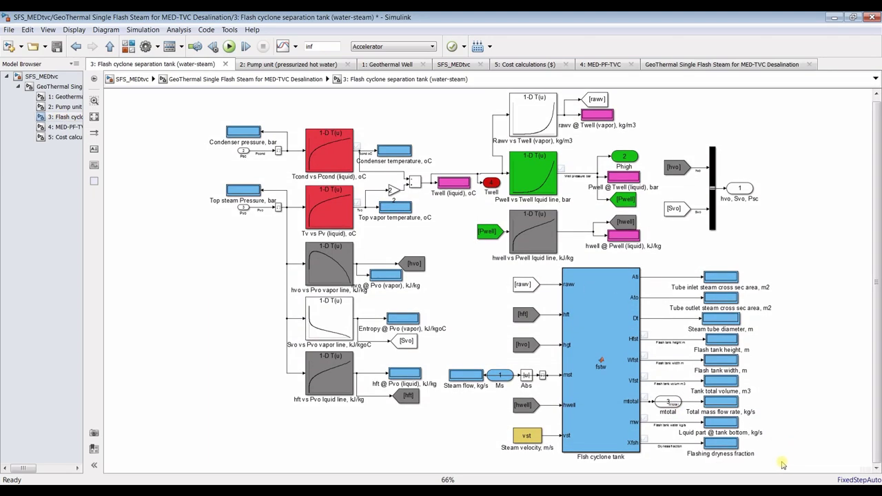
pyautogui.scroll(5, 785, 466)
pyautogui.scroll(3, 743, 436)
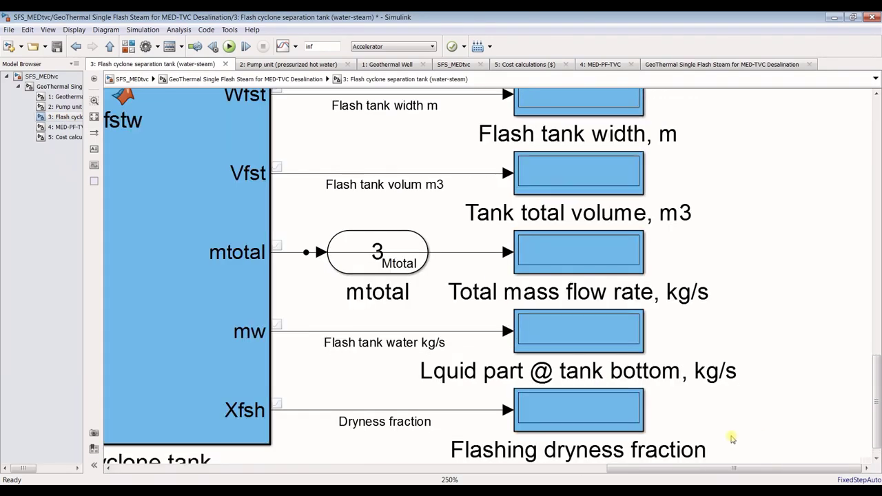
pyautogui.scroll(-2, 605, 403)
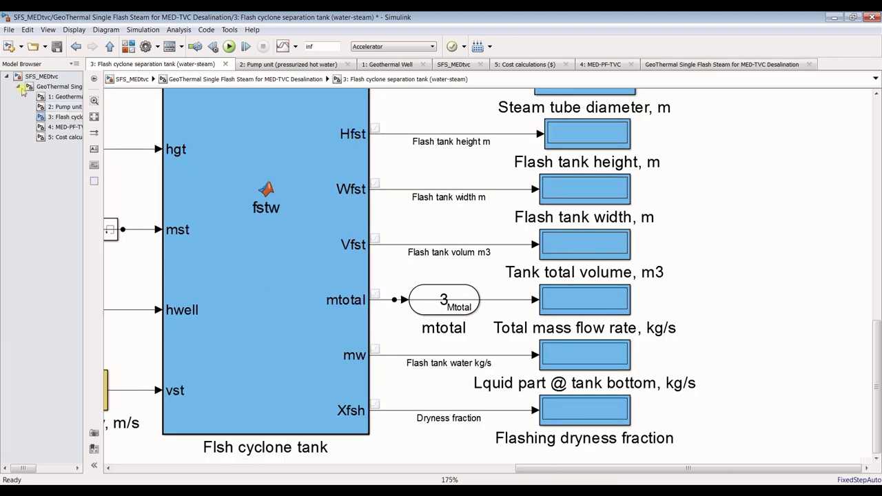
pyautogui.click(56, 86)
pyautogui.click(46, 77)
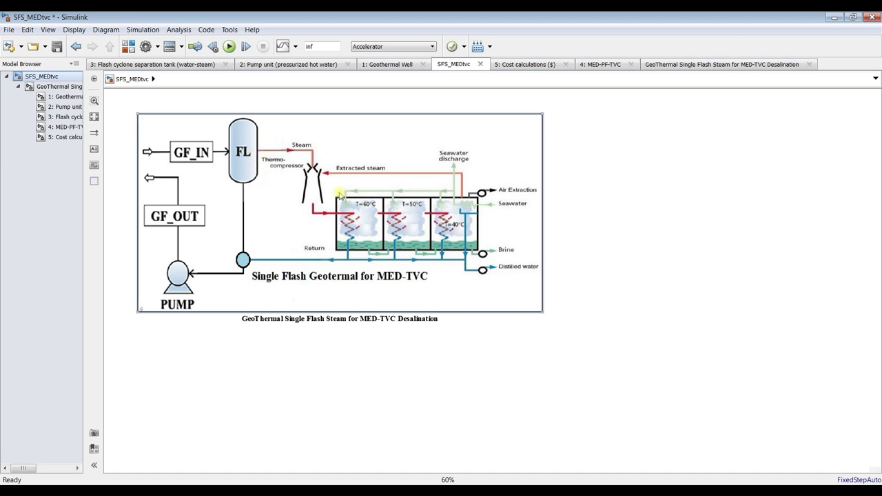
pyautogui.click(69, 97)
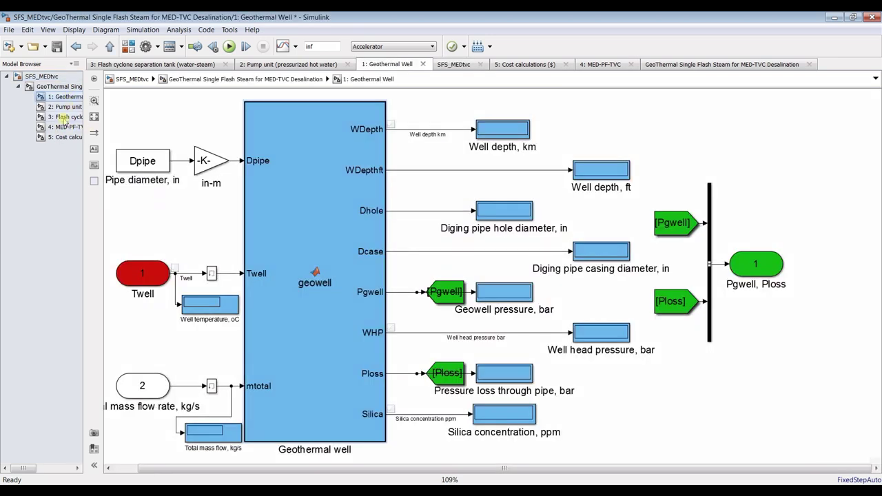
pyautogui.click(66, 117)
pyautogui.scroll(2, 693, 455)
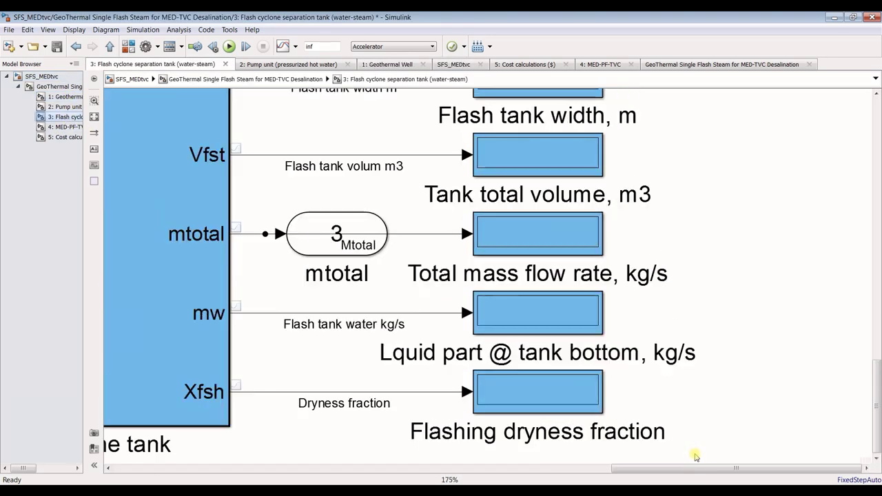
pyautogui.click(59, 87)
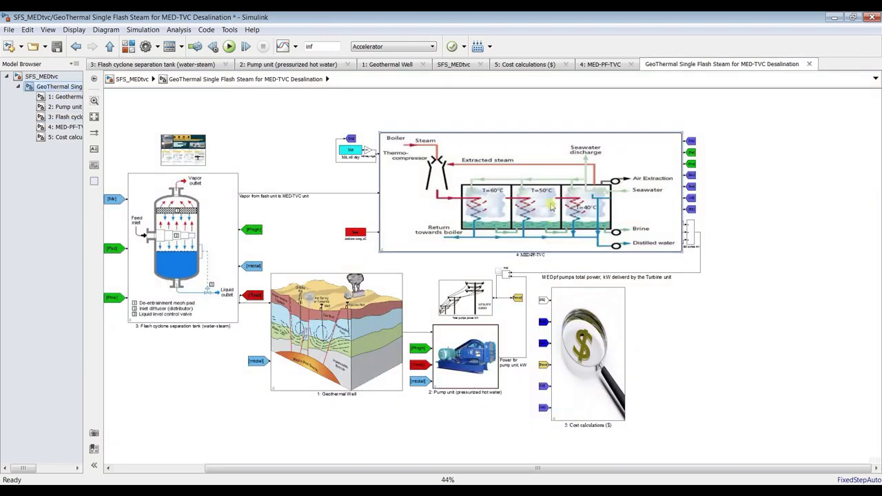
pyautogui.click(63, 117)
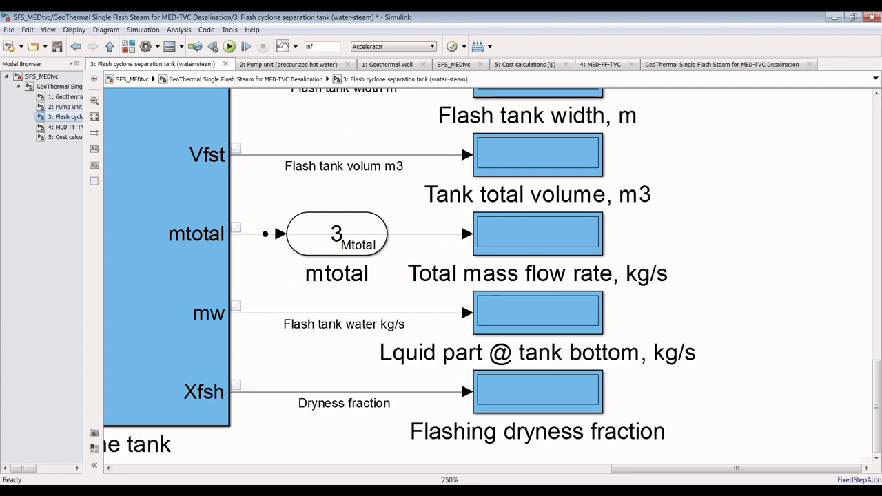
# Bring back the MED-PF-TVC parameters window and move it down-left of the diagram
pyautogui.click(331, 471)
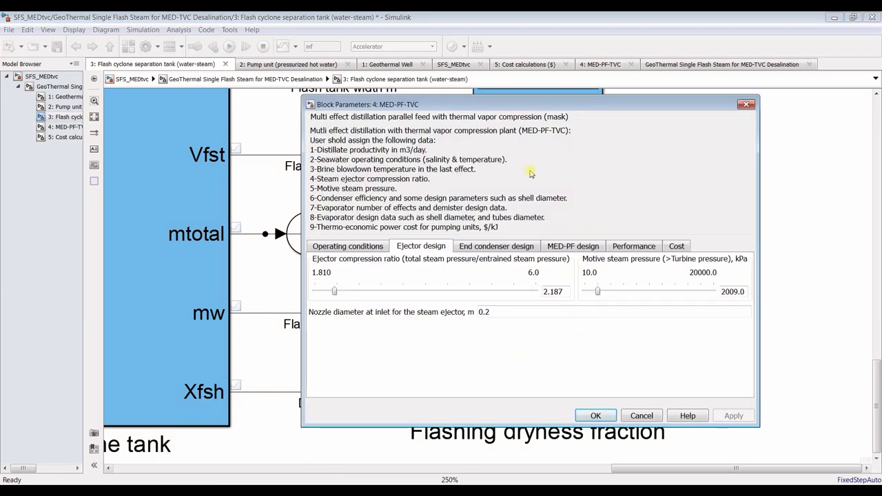
pyautogui.moveTo(535, 110); pyautogui.dragTo(338, 41)
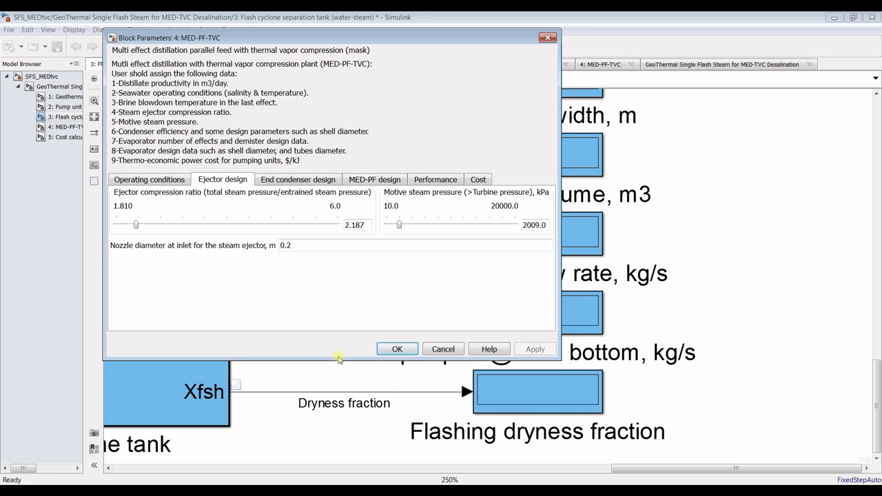
pyautogui.moveTo(317, 35); pyautogui.dragTo(316, 62)
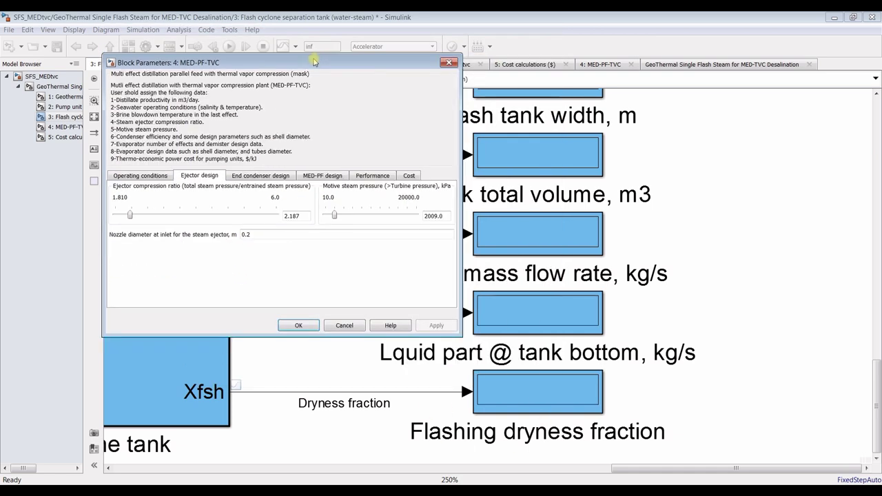
pyautogui.moveTo(313, 62); pyautogui.dragTo(250, 142)
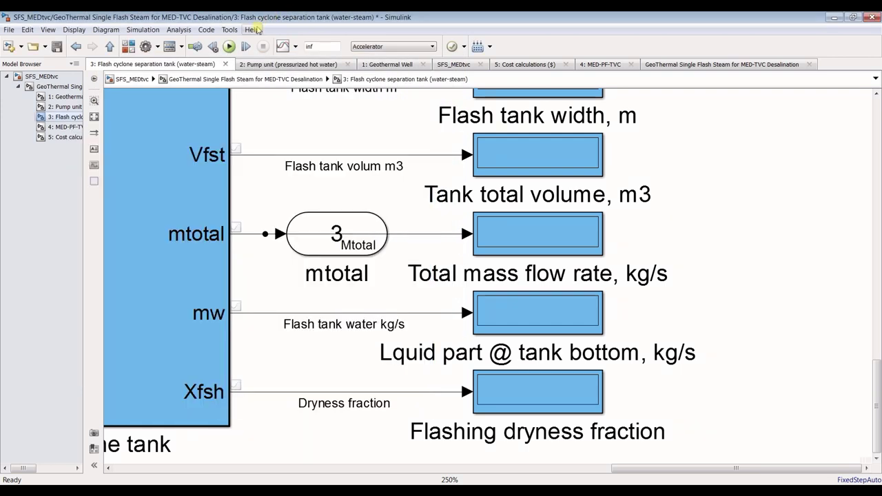
pyautogui.click(286, 16)
# Run the simulation and bring the MED-PF-TVC parameters window forward again
pyautogui.click(230, 47)
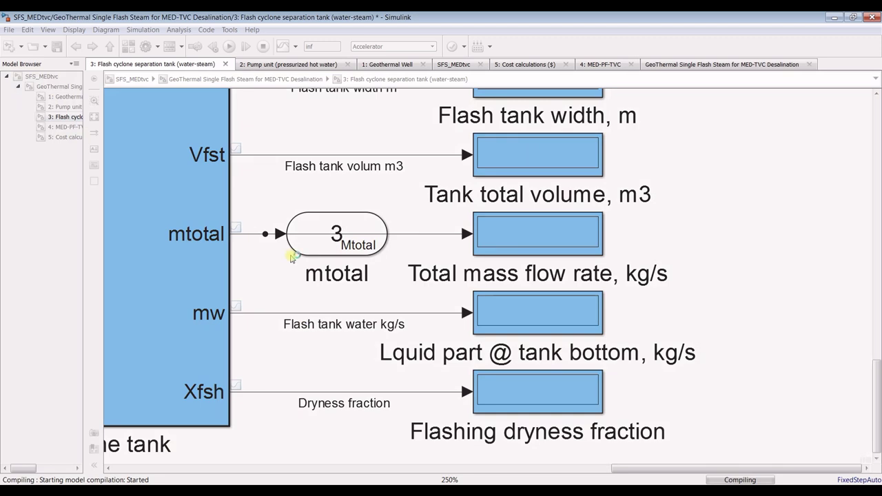
pyautogui.click(306, 495)
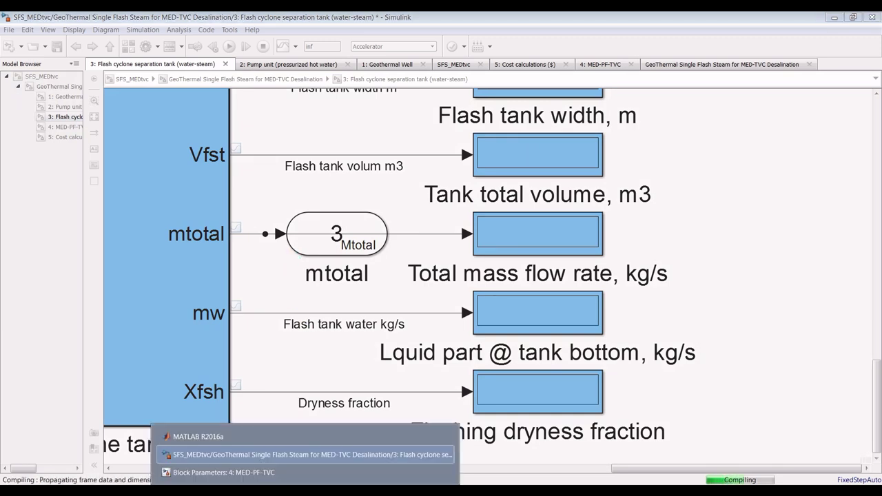
pyautogui.click(265, 473)
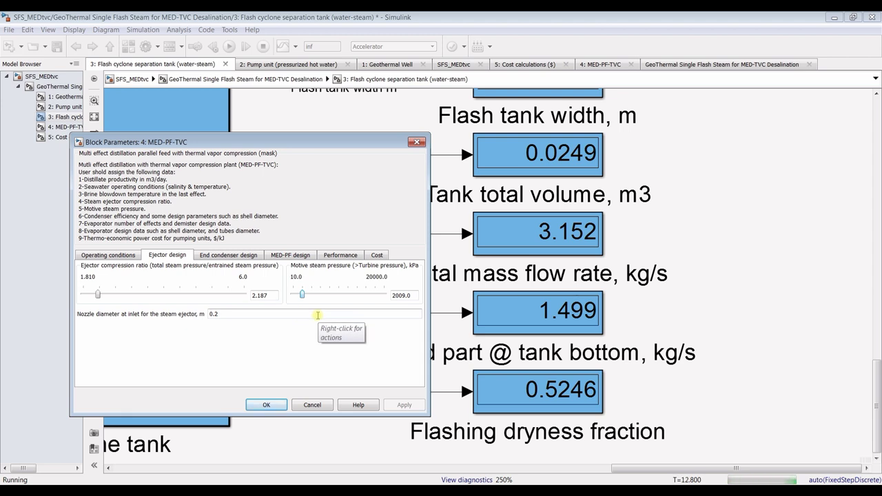
# Lower the ejector motive steam pressure slider to about 1009.5 kPa during the run
pyautogui.press('Right')
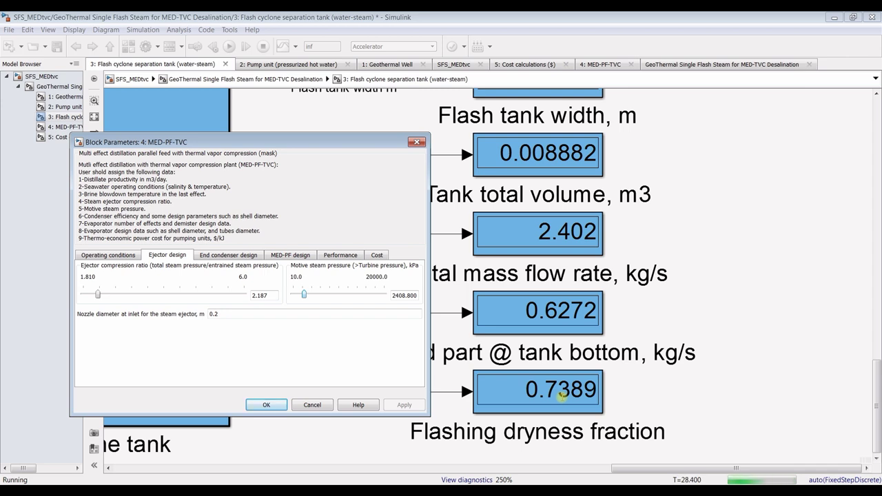
pyautogui.press('Left')
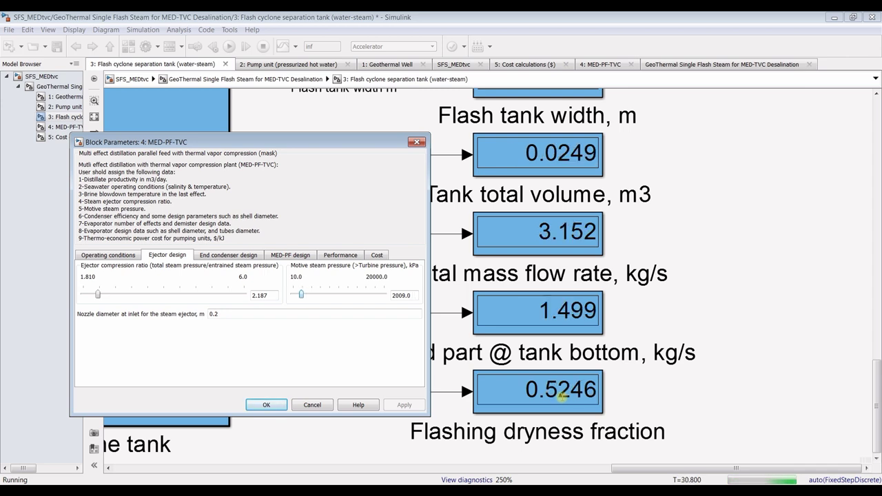
pyautogui.press('Left')
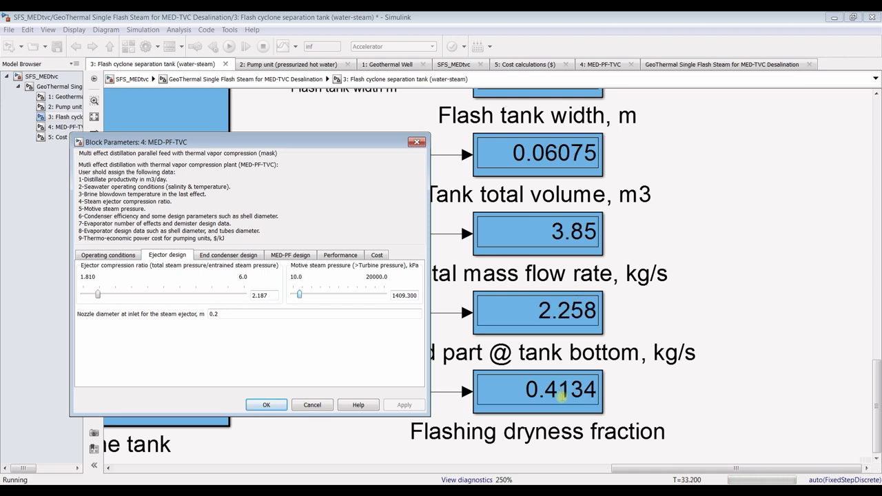
pyautogui.press('Left')
pyautogui.press('Left')
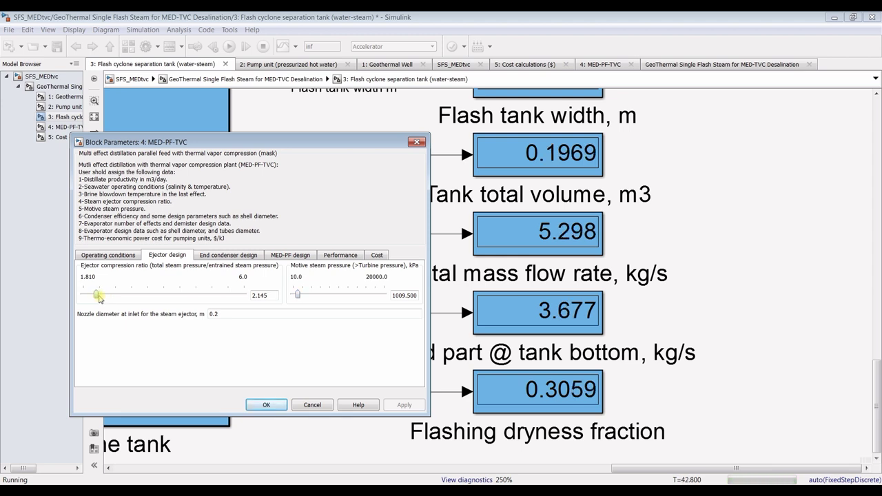
# Raise the ejector compression ratio slider to about 3.067
pyautogui.moveTo(99, 296); pyautogui.dragTo(108, 296)
pyautogui.press('Right')
pyautogui.press('Right')
pyautogui.press('Right')
pyautogui.press('Right')
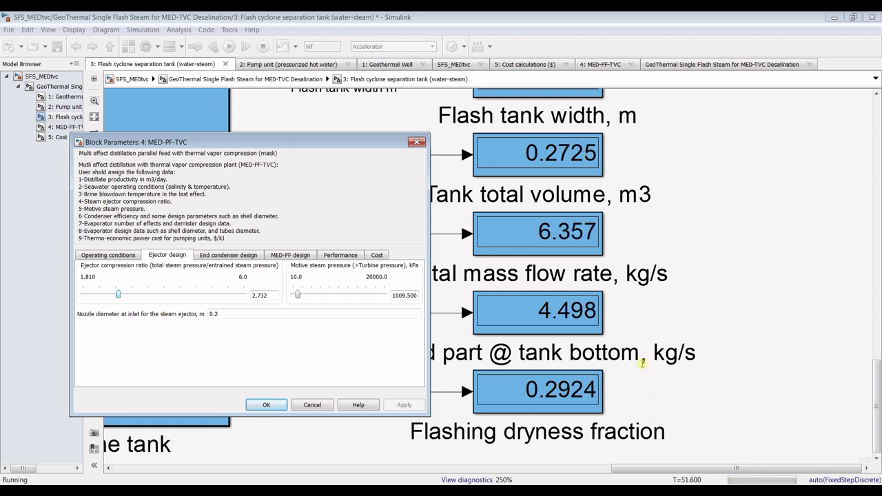
pyautogui.press('Right')
pyautogui.press('Right')
pyautogui.press('Right')
pyautogui.press('Right')
pyautogui.press('Right')
pyautogui.press('Right')
pyautogui.press('Right')
pyautogui.press('Right')
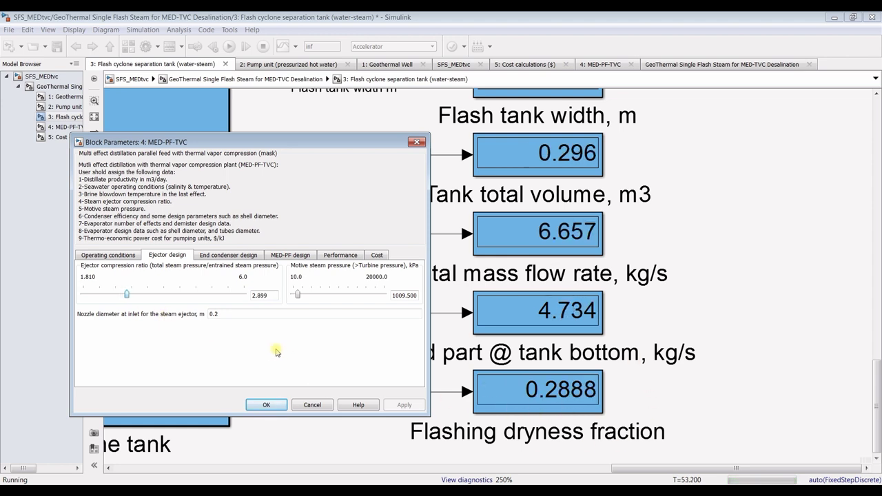
pyautogui.click(117, 256)
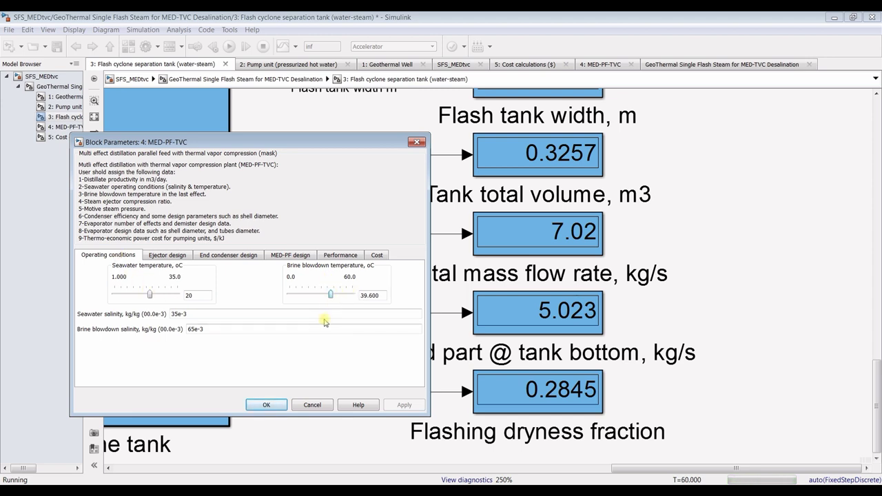
# Lower brine blowdown temperature to 28.2 °C and seawater temperature to 18.34 °C
pyautogui.press('Left')
pyautogui.press('Left')
pyautogui.press('Left')
pyautogui.press('Left')
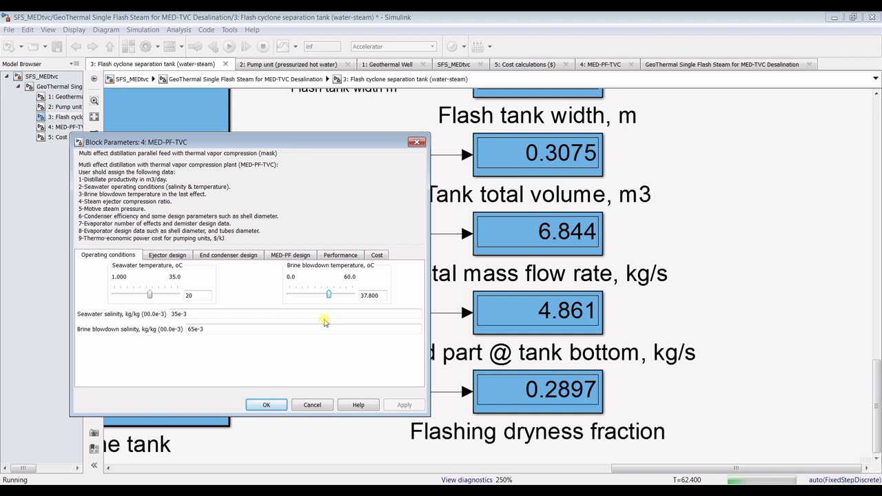
pyautogui.press('Left')
pyautogui.press('Left')
pyautogui.press('Left')
pyautogui.press('Left')
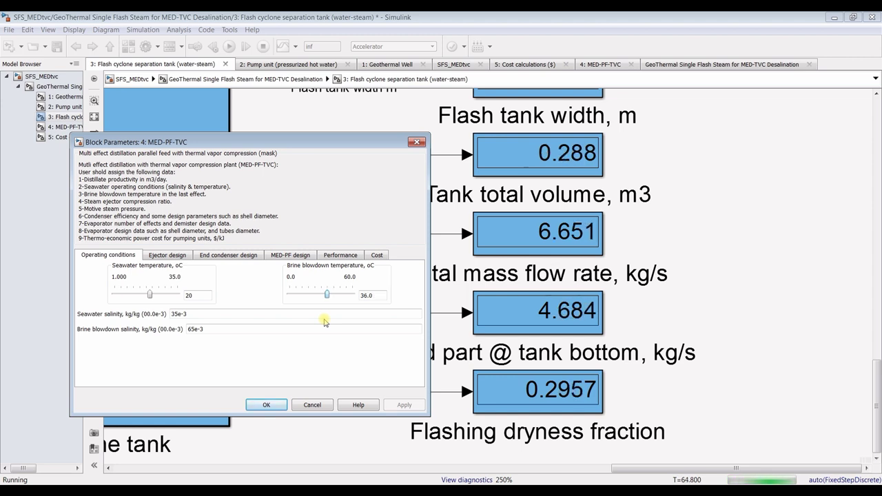
pyautogui.press('Left')
pyautogui.press('Left')
pyautogui.press('Left')
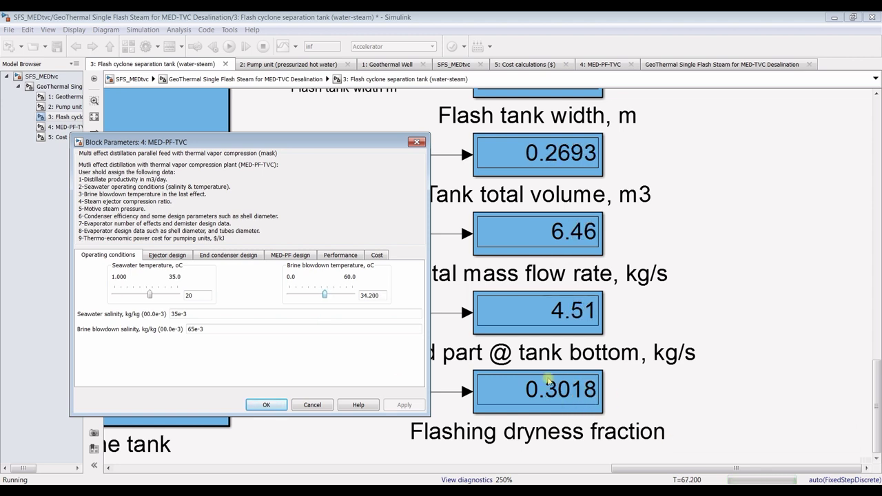
pyautogui.press('Left')
pyautogui.press('Left')
pyautogui.press('Left')
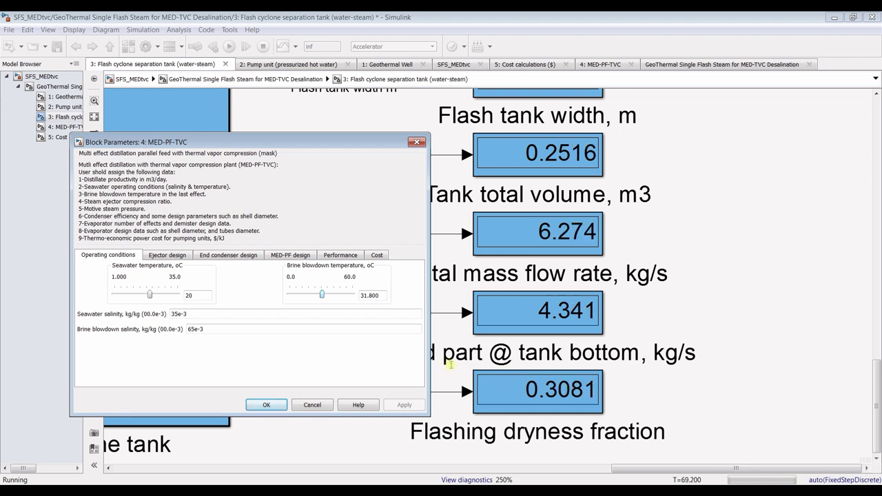
pyautogui.press('Left')
pyautogui.press('Left')
pyautogui.press('Left')
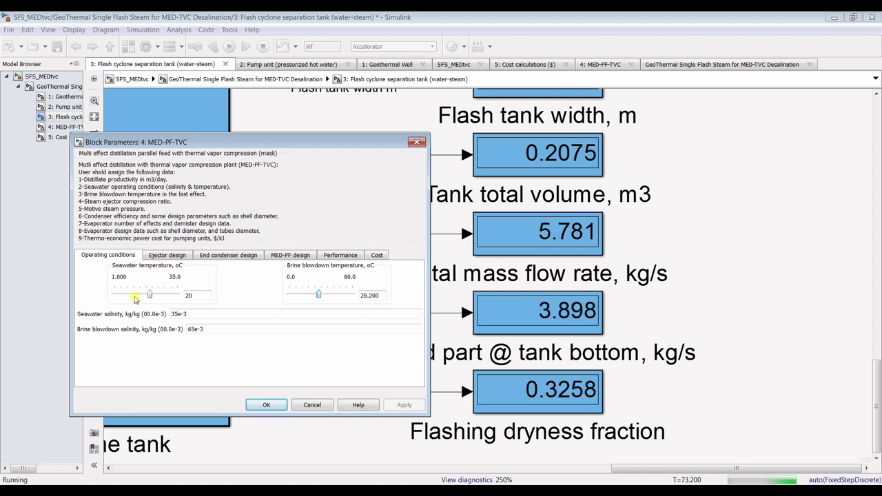
pyautogui.click(195, 330)
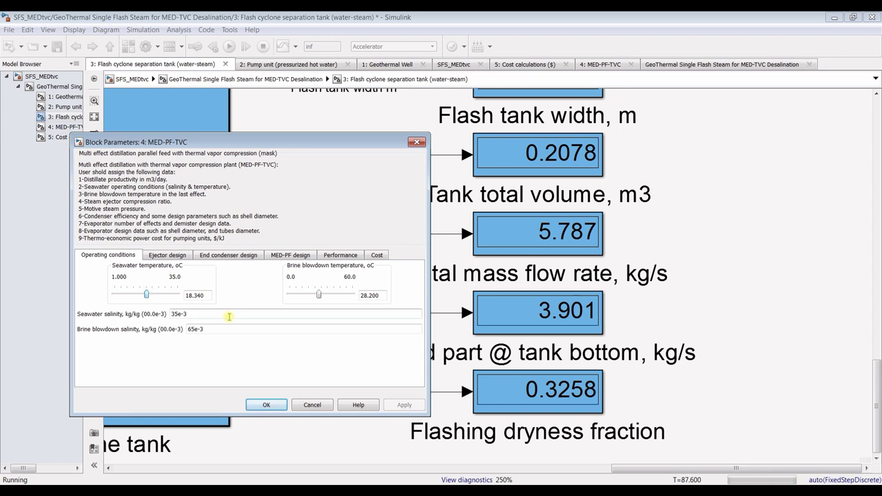
# Raise the ejector motive steam pressure to 2408.8 kPa and close the parameters with OK
pyautogui.click(212, 256)
pyautogui.click(175, 257)
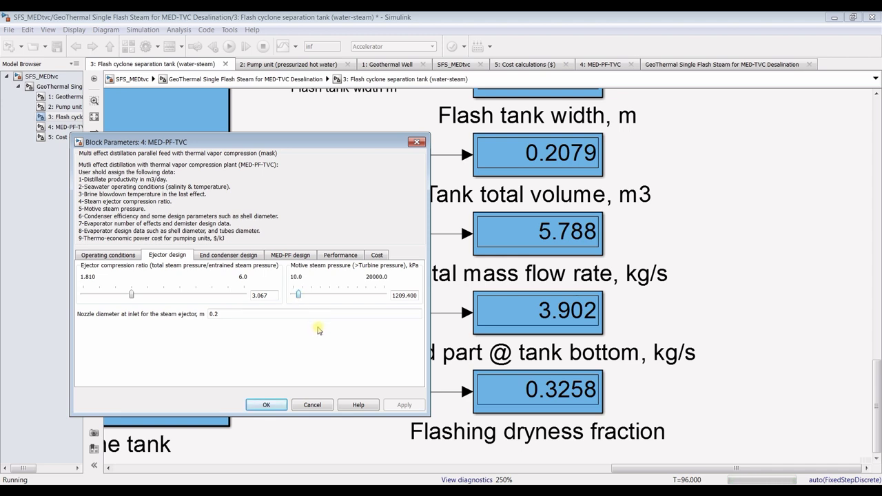
pyautogui.press('Right')
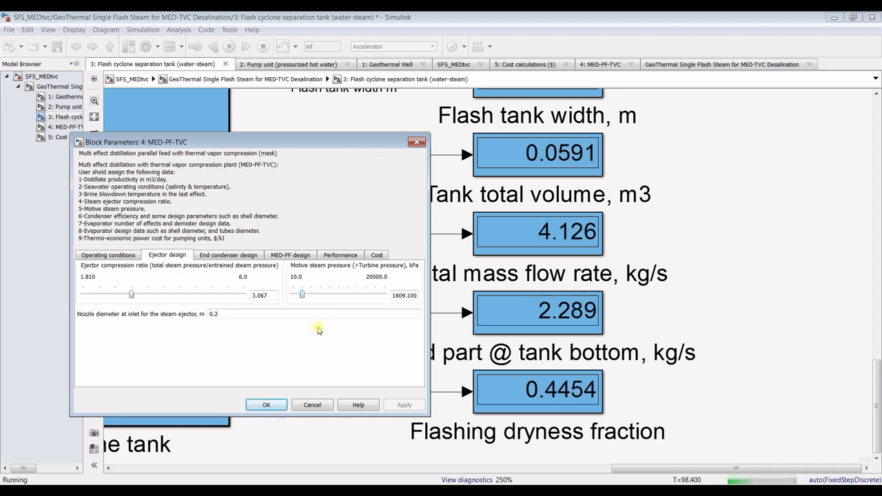
pyautogui.press('Right')
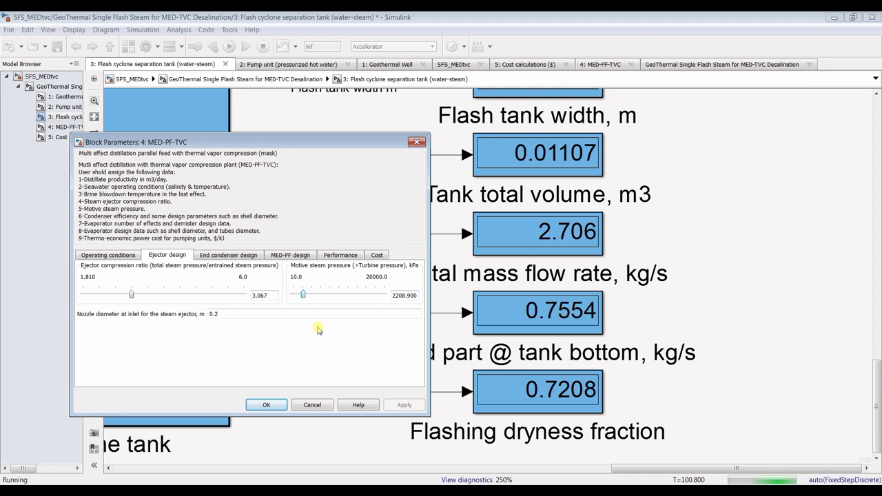
pyautogui.press('Right')
pyautogui.press('Right')
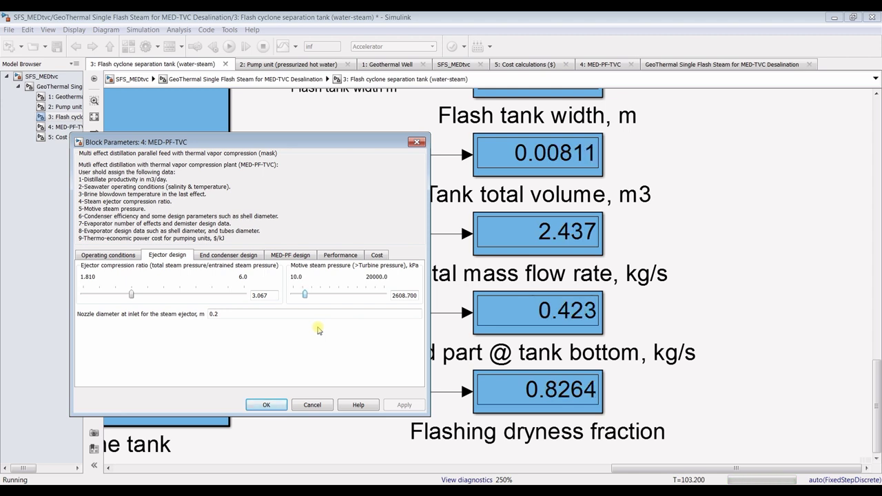
pyautogui.press('Left')
pyautogui.click(266, 405)
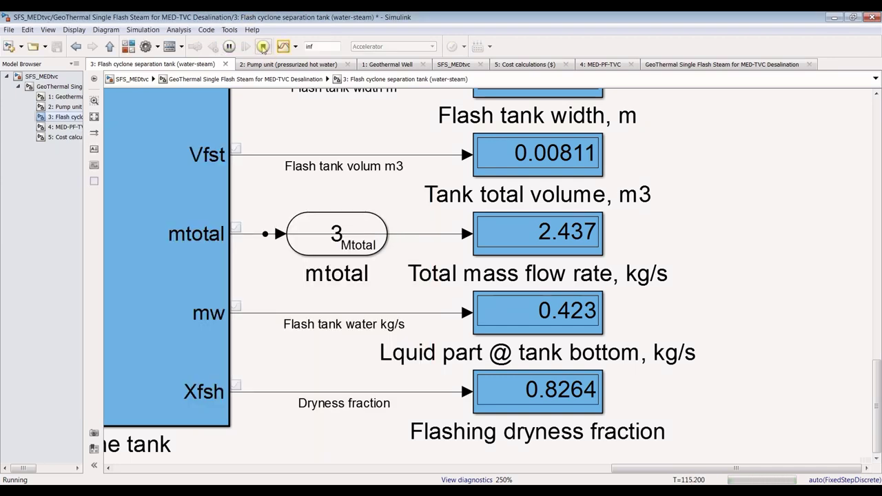
# Stop the simulation, fit the diagram to view and open the Geothermal Well subsystem
pyautogui.click(262, 47)
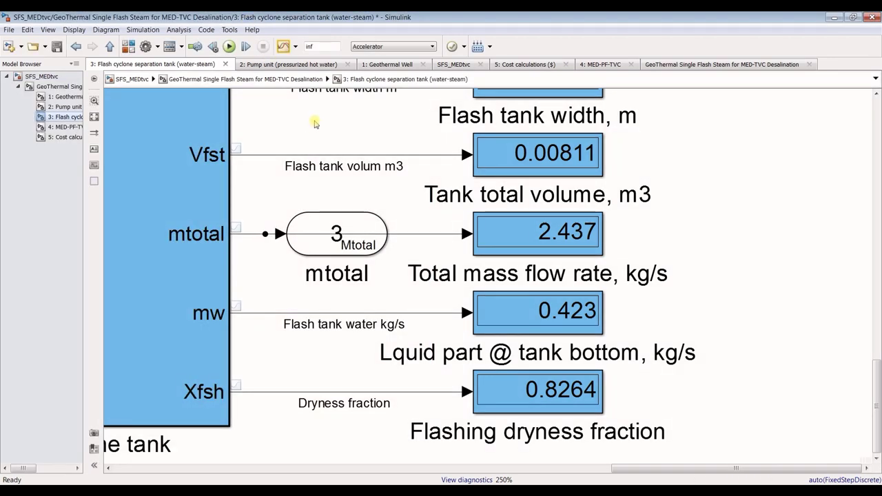
pyautogui.click(94, 118)
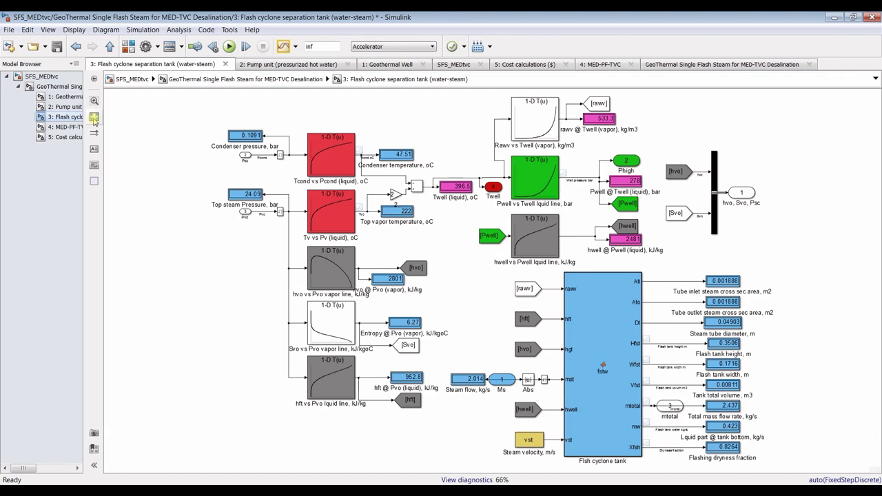
pyautogui.click(69, 98)
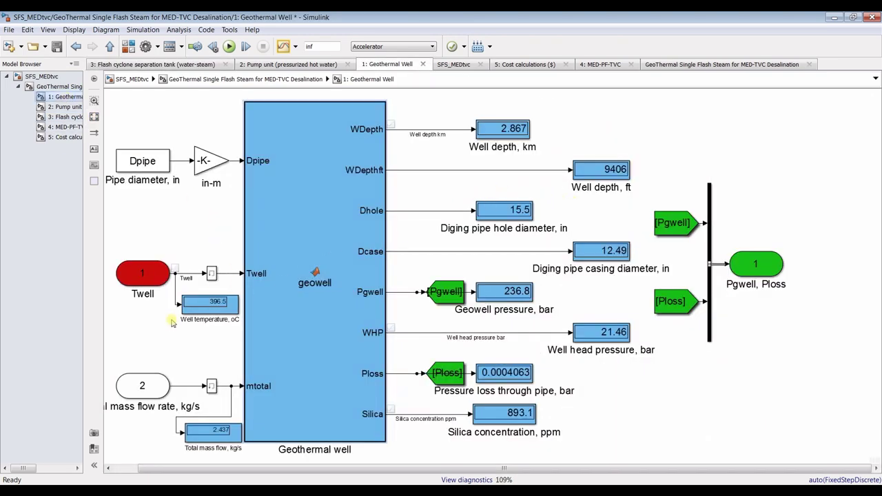
pyautogui.scroll(3, 164, 328)
pyautogui.scroll(2, 164, 328)
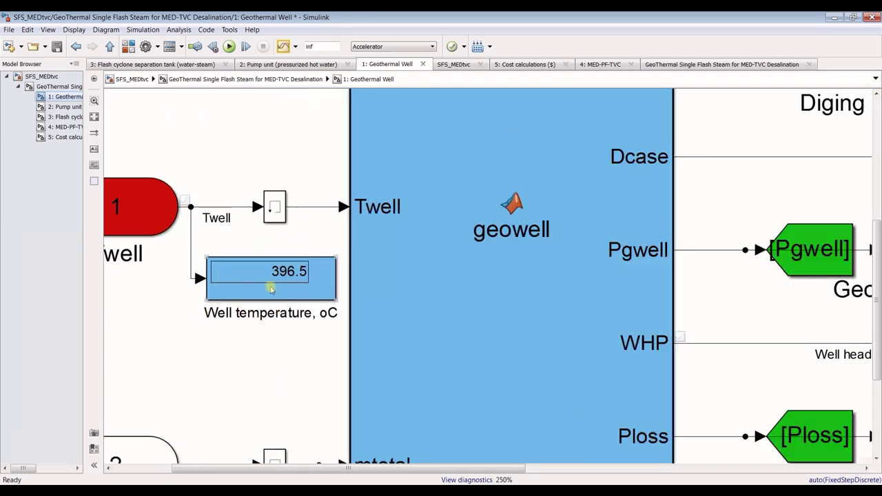
pyautogui.scroll(-1, 287, 268)
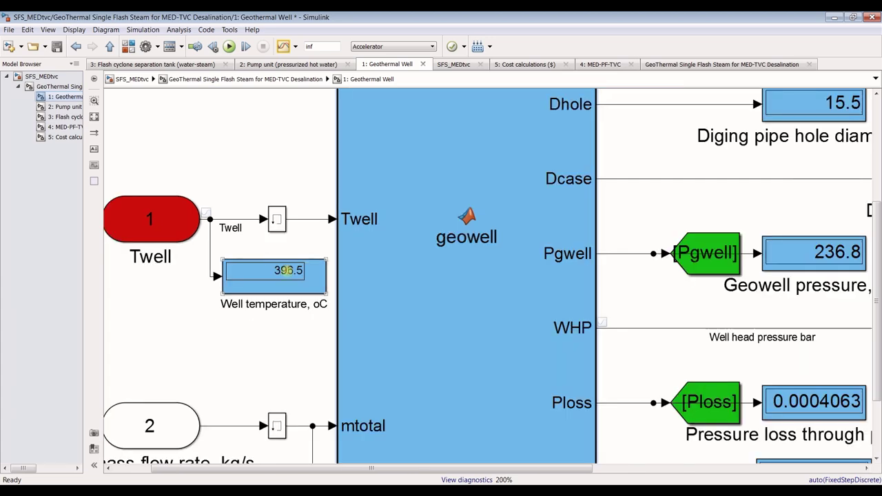
pyautogui.scroll(-1, 287, 270)
pyautogui.scroll(-2, 287, 270)
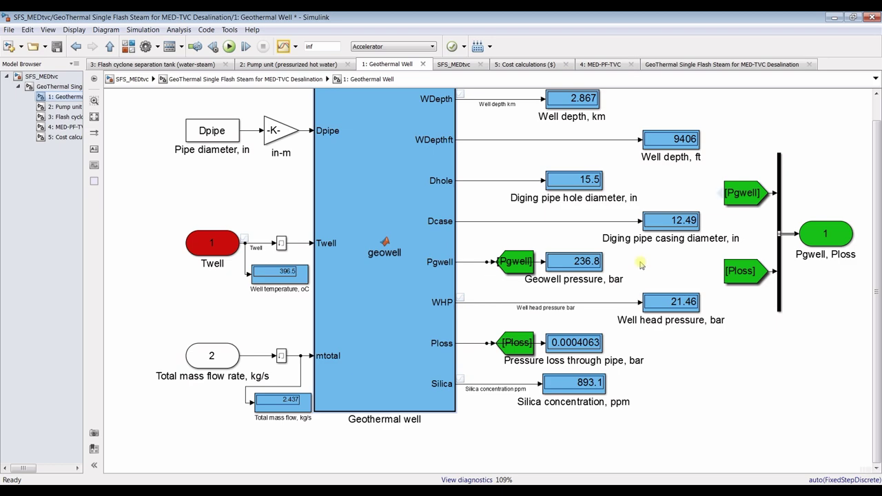
pyautogui.scroll(4, 289, 421)
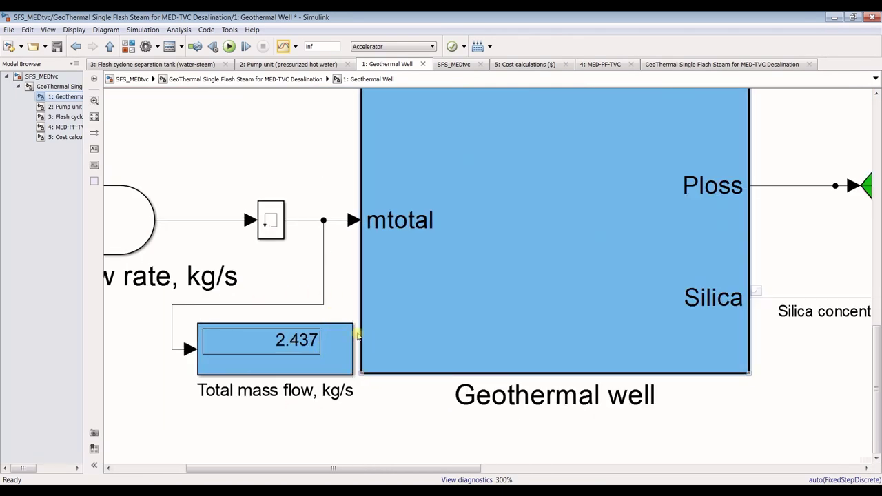
# Inspect the Total mass flow and Well depth displays in the Geothermal Well subsystem
pyautogui.click(295, 343)
pyautogui.scroll(-3, 293, 348)
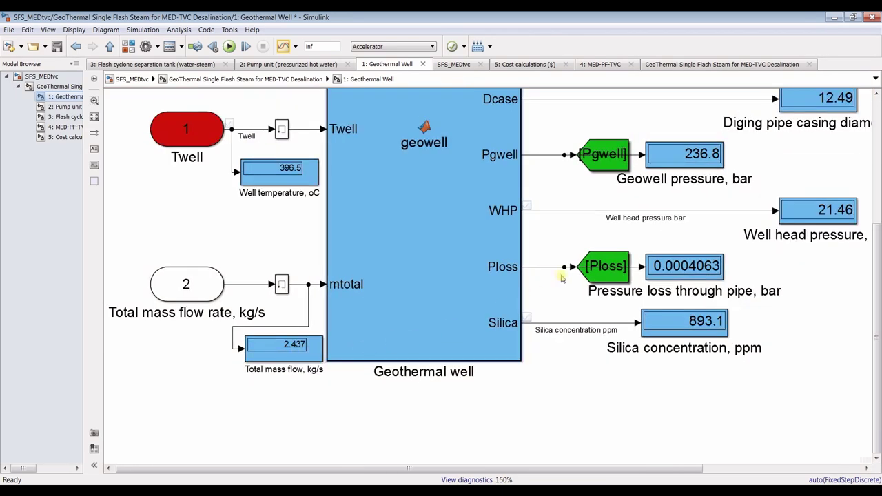
pyautogui.moveTo(879, 338); pyautogui.dragTo(878, 289)
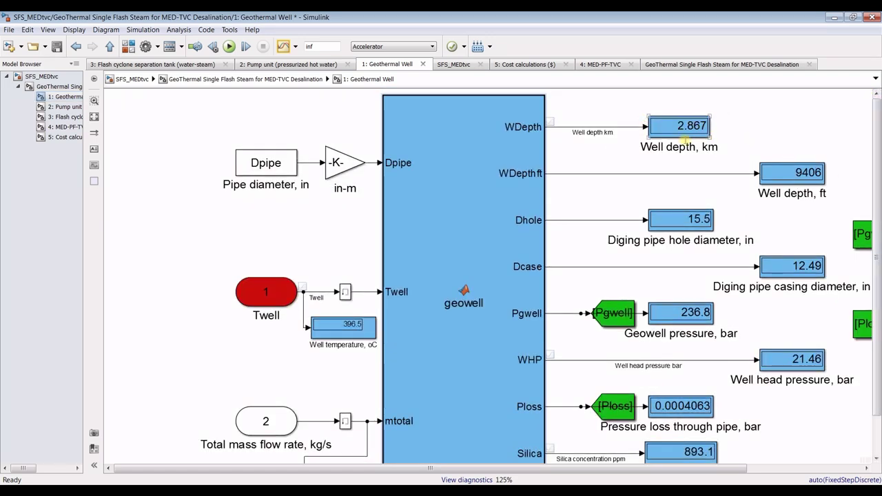
pyautogui.scroll(5, 688, 139)
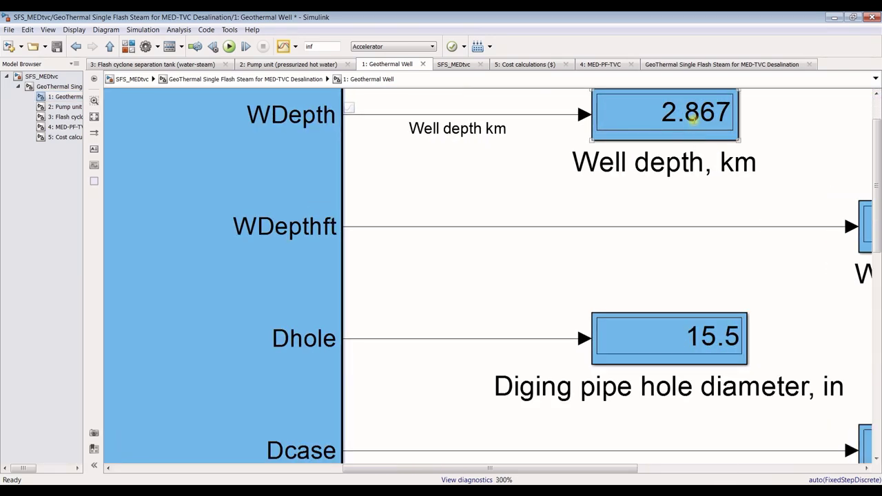
pyautogui.scroll(-2, 693, 118)
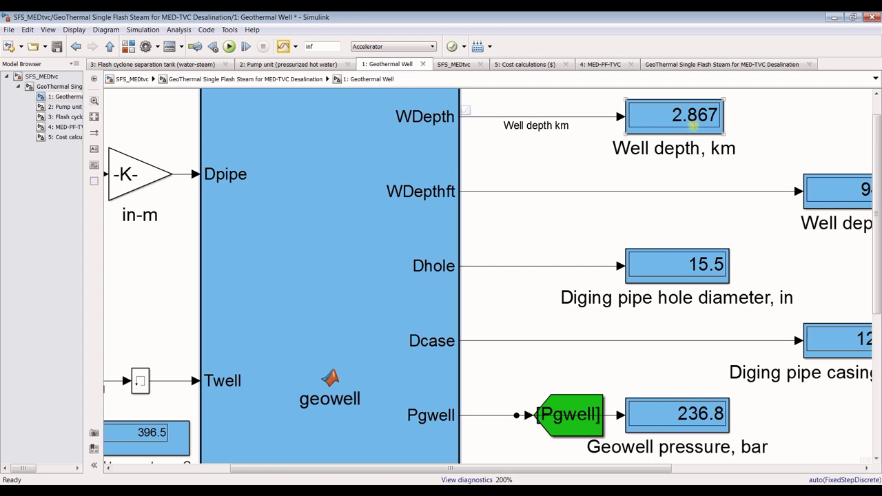
pyautogui.click(756, 175)
pyautogui.moveTo(650, 471); pyautogui.dragTo(761, 473)
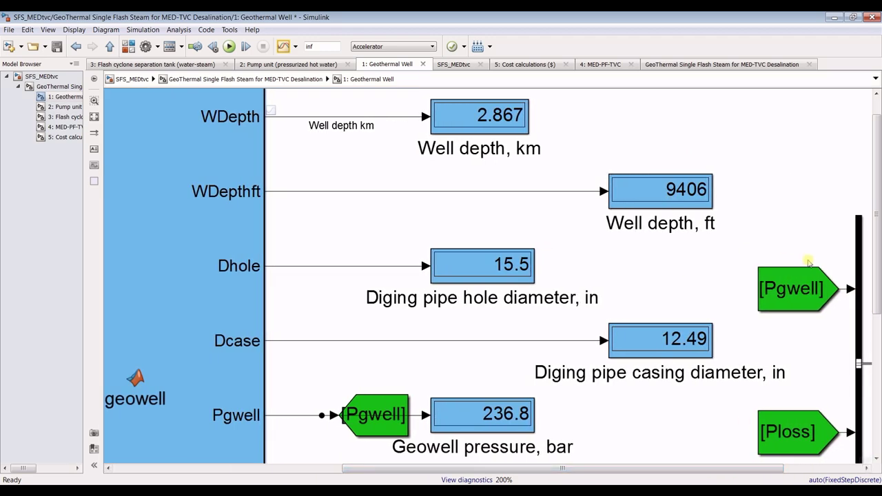
pyautogui.hscroll(3, 879, 219)
# Check the pipe hole diameter and 893.1 ppm silica displays, then open the Pump unit subsystem
pyautogui.click(358, 298)
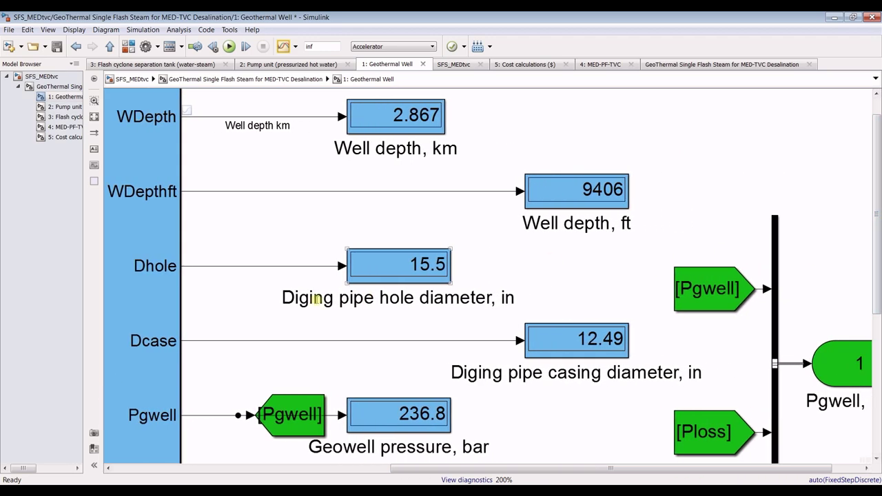
pyautogui.scroll(-1, 319, 307)
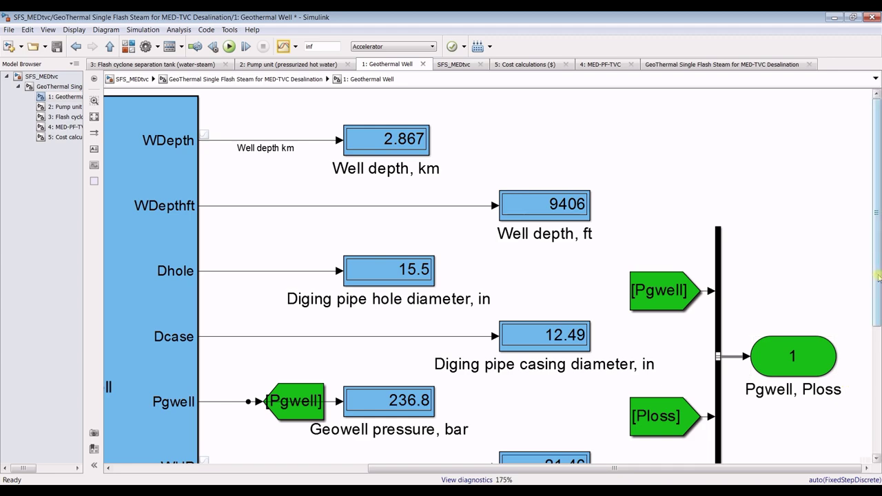
pyautogui.scroll(-3, 878, 331)
pyautogui.moveTo(880, 351); pyautogui.dragTo(881, 407)
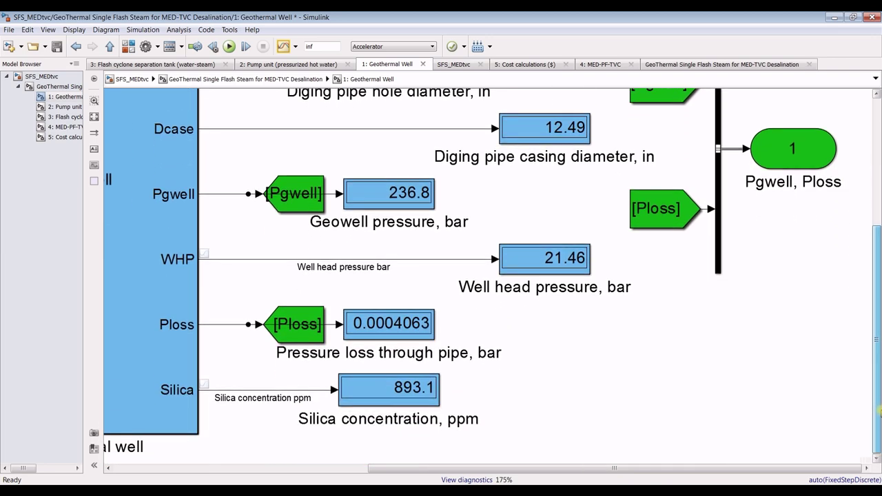
pyautogui.click(364, 418)
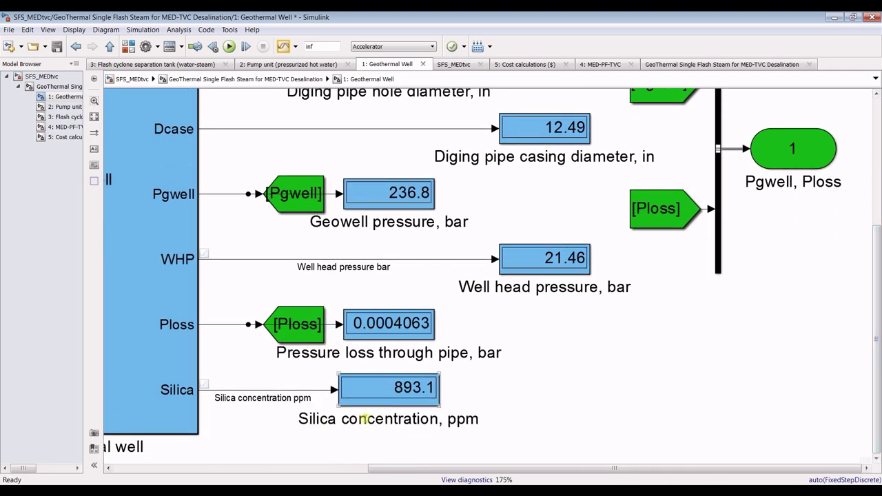
pyautogui.scroll(10, 364, 418)
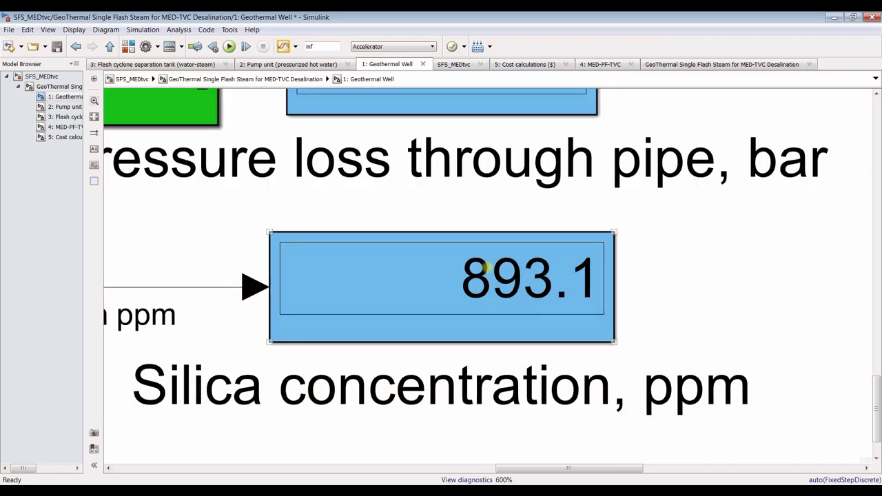
pyautogui.scroll(-8, 486, 267)
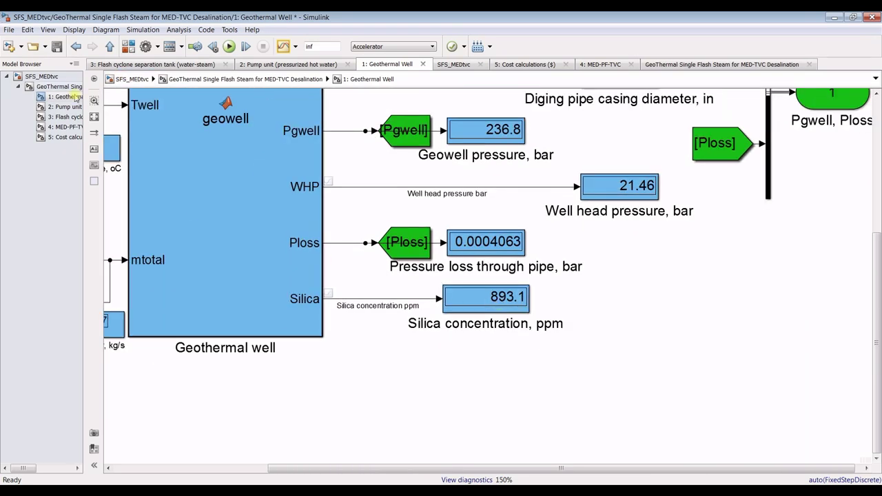
pyautogui.click(69, 107)
pyautogui.scroll(5, 655, 228)
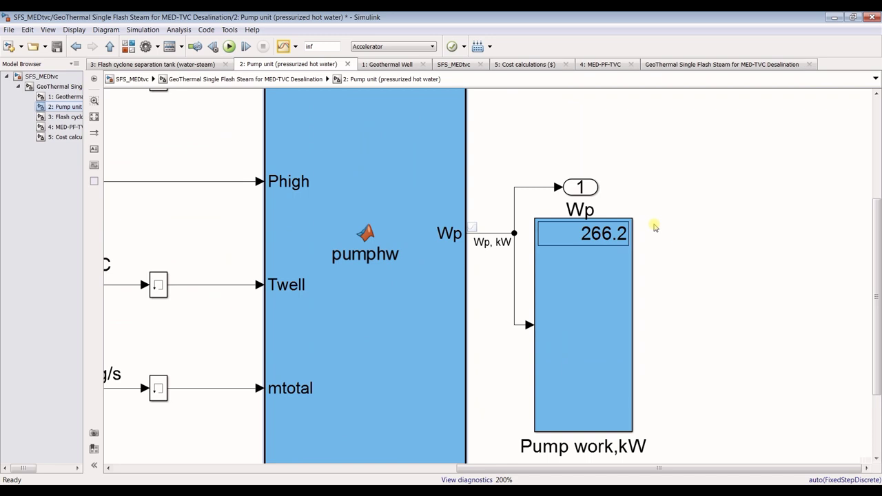
pyautogui.click(601, 247)
pyautogui.scroll(-5, 595, 251)
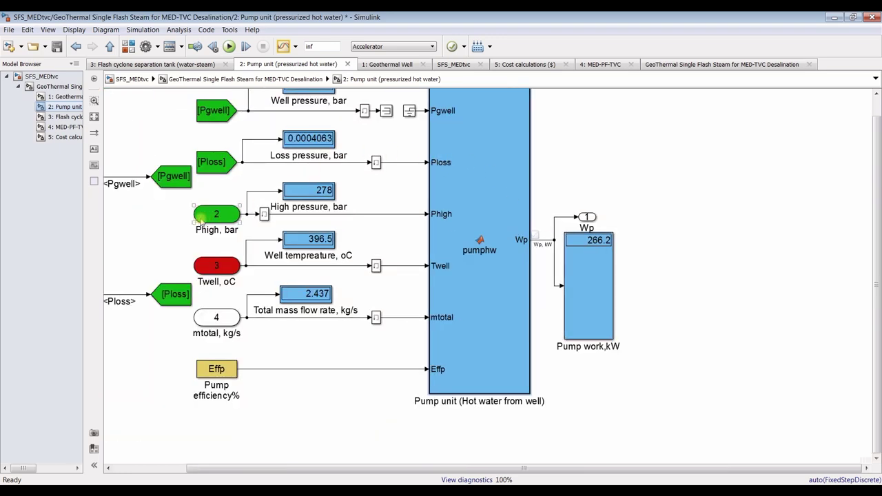
pyautogui.click(60, 117)
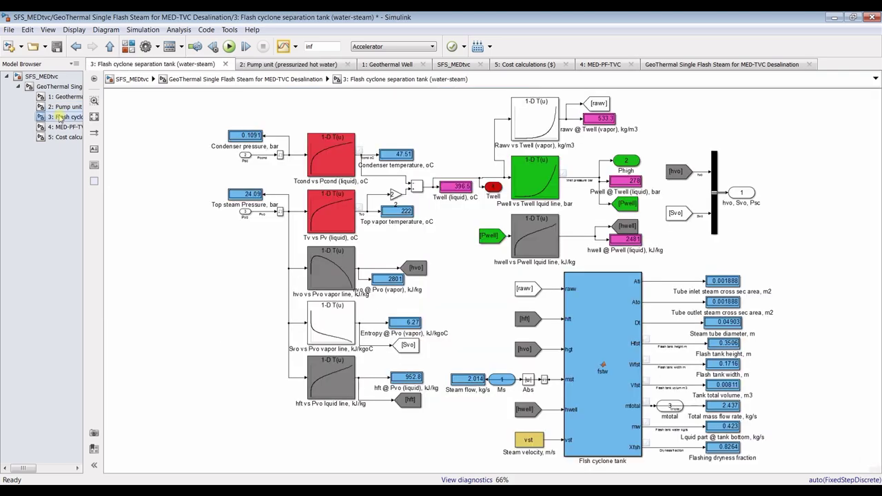
pyautogui.scroll(1, 795, 325)
pyautogui.scroll(-4, 795, 324)
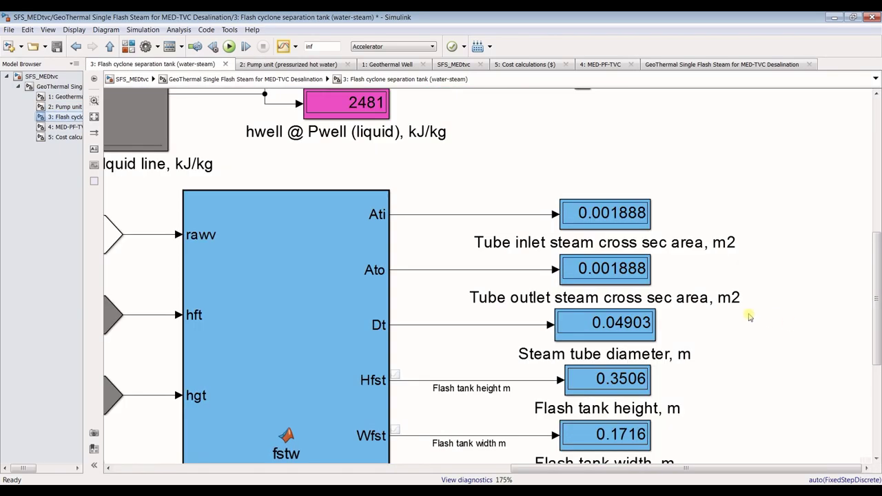
pyautogui.scroll(3, 249, 127)
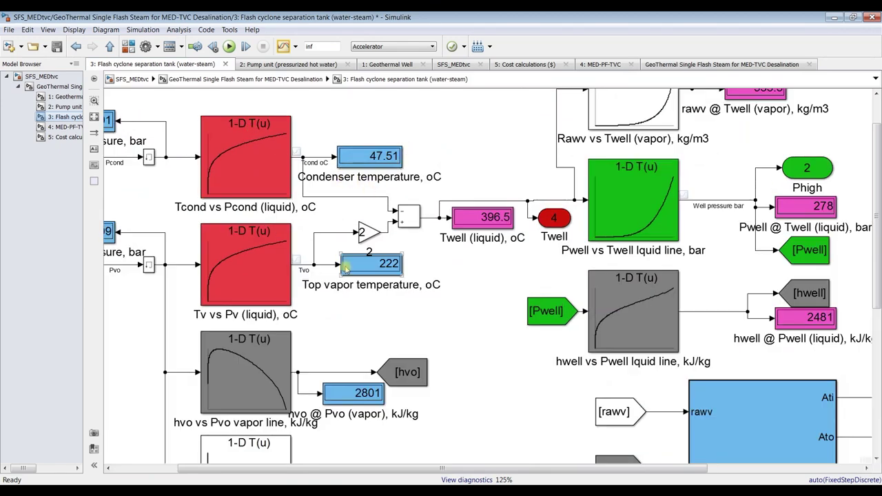
pyautogui.click(370, 299)
pyautogui.scroll(3, 497, 219)
pyautogui.scroll(-2, 498, 220)
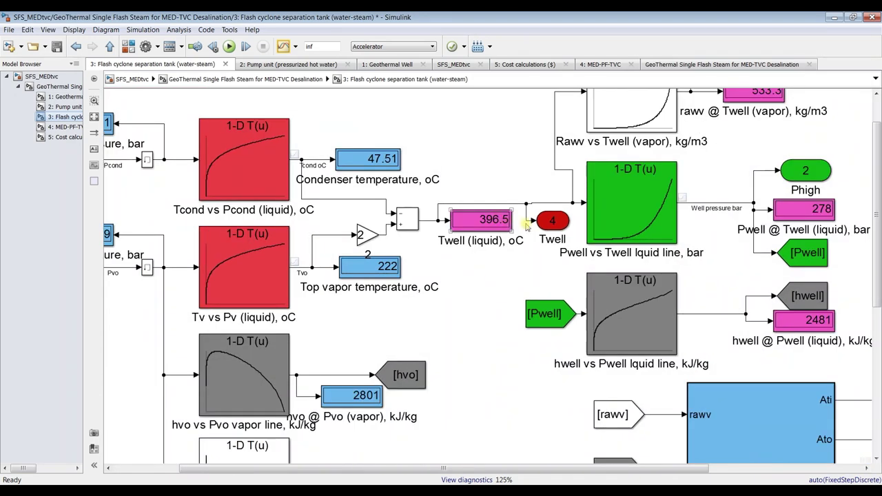
pyautogui.scroll(-1, 803, 215)
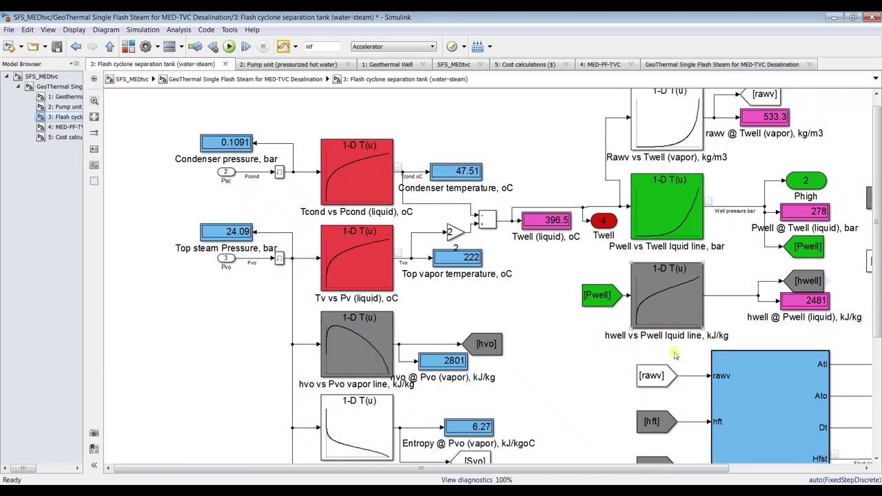
pyautogui.click(658, 367)
pyautogui.click(419, 367)
pyautogui.scroll(-3, 419, 367)
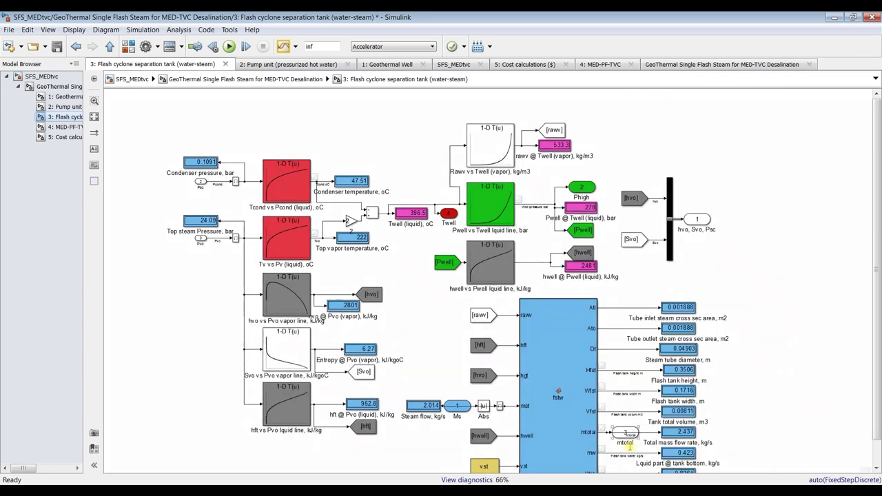
pyautogui.scroll(3, 171, 183)
pyautogui.scroll(3, 172, 183)
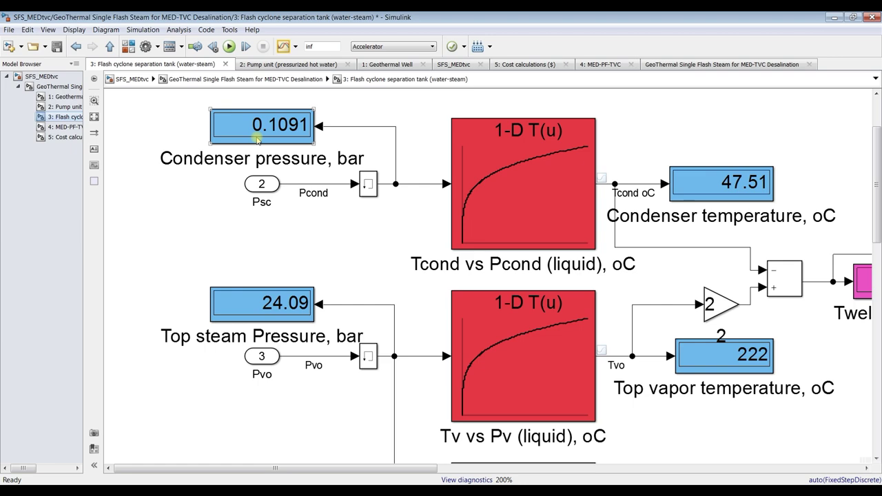
pyautogui.click(226, 366)
pyautogui.scroll(-2, 231, 353)
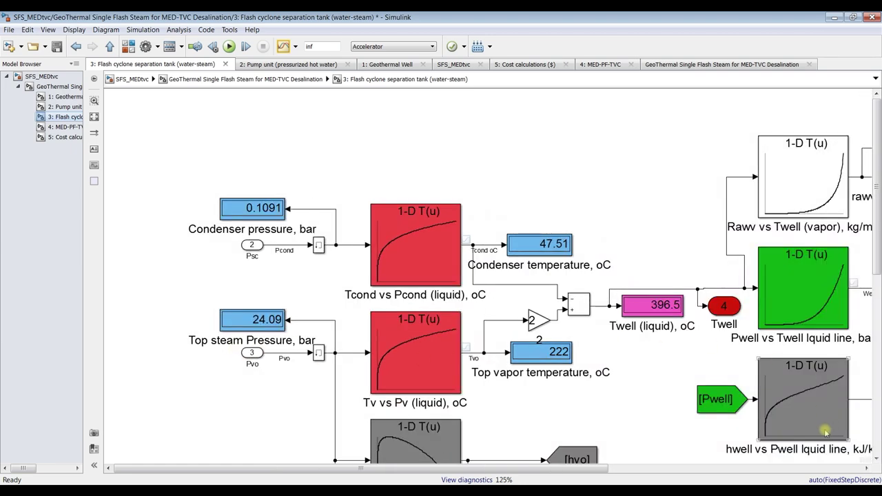
pyautogui.scroll(-1, 219, 124)
pyautogui.scroll(-2, 220, 124)
pyautogui.scroll(3, 872, 268)
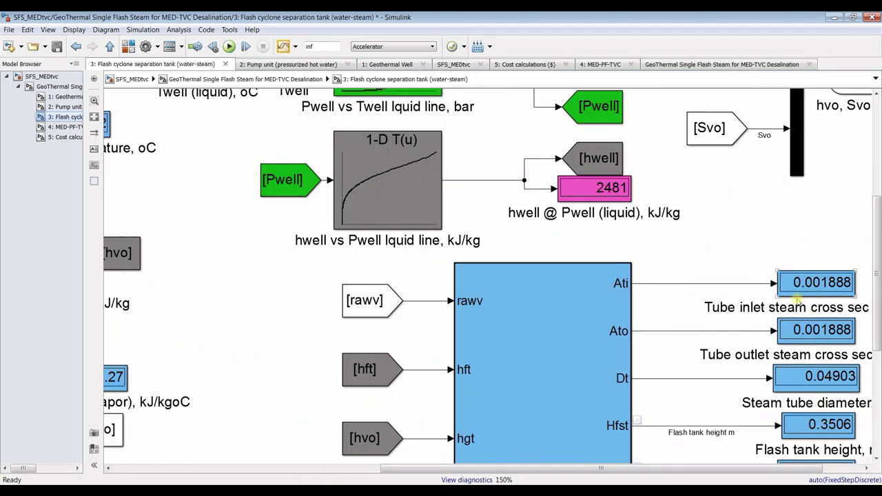
pyautogui.scroll(-1, 872, 268)
pyautogui.scroll(-3, 872, 268)
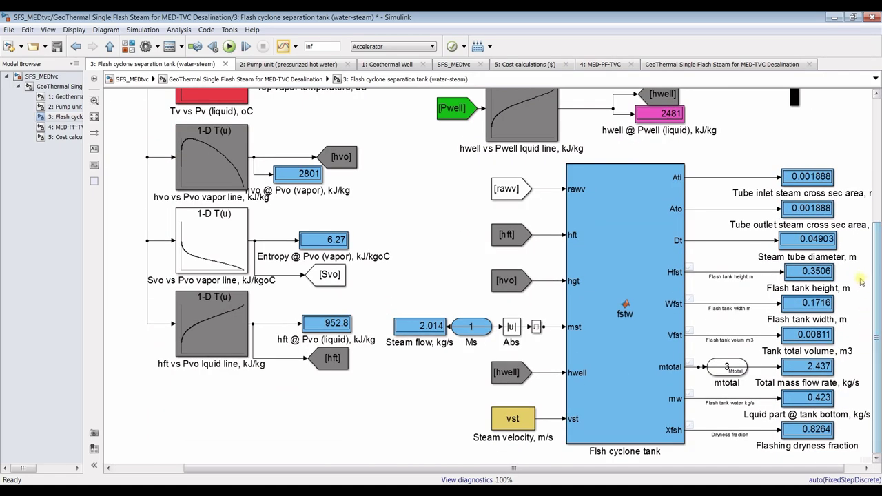
pyautogui.hscroll(4, 872, 295)
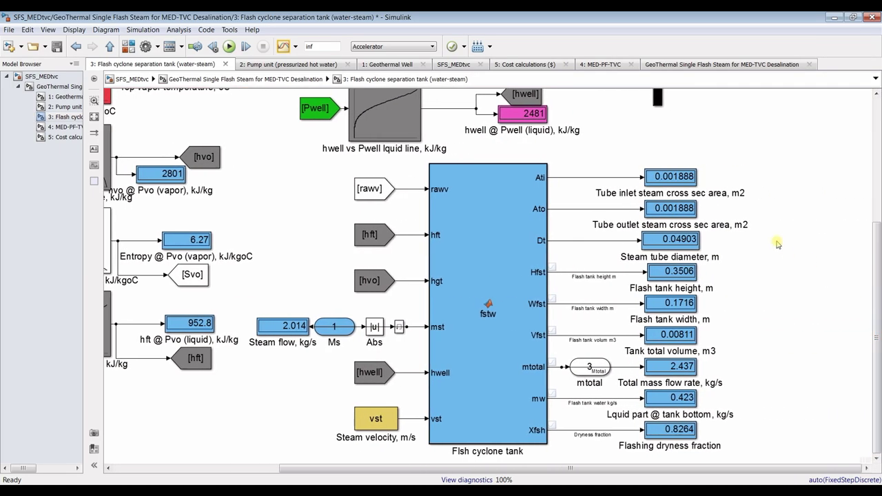
pyautogui.scroll(1, 686, 216)
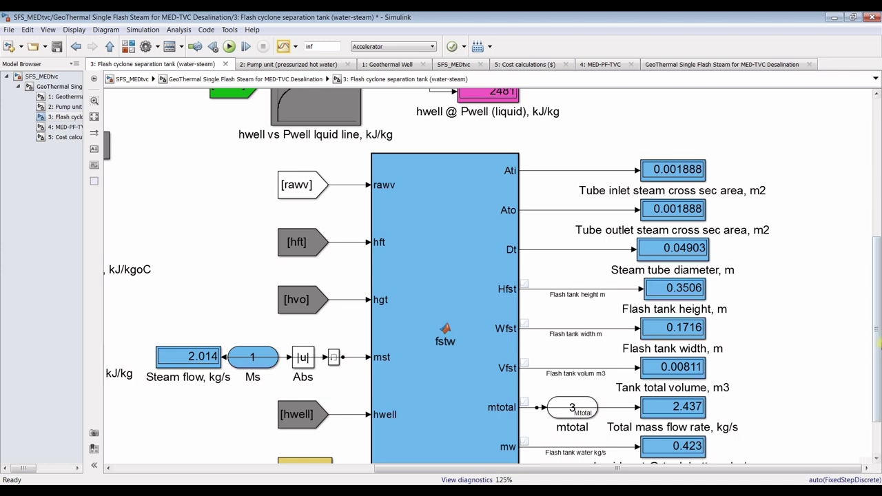
pyautogui.moveTo(879, 338); pyautogui.dragTo(879, 372)
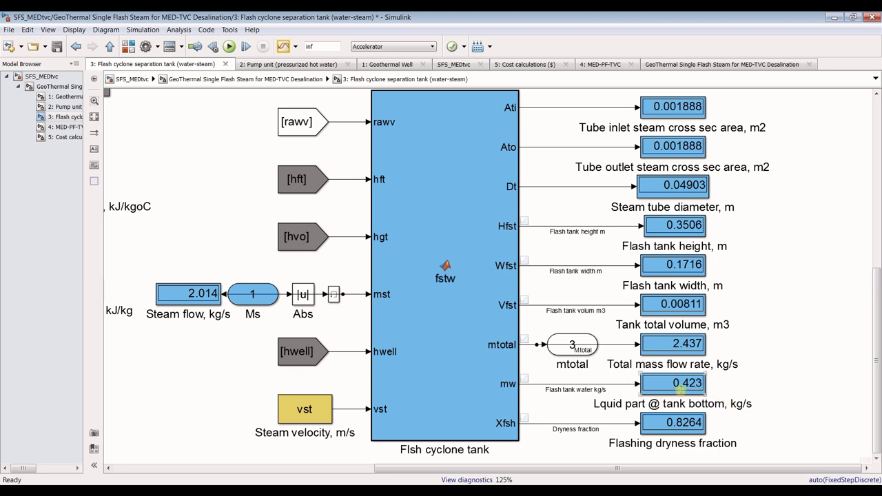
pyautogui.click(54, 129)
# Inspect ejector displays: 10.91 vapor pressure, 47.49 saturation temperature, 677 expansion ratio, 0.03142 nozzle area
pyautogui.scroll(3, 401, 170)
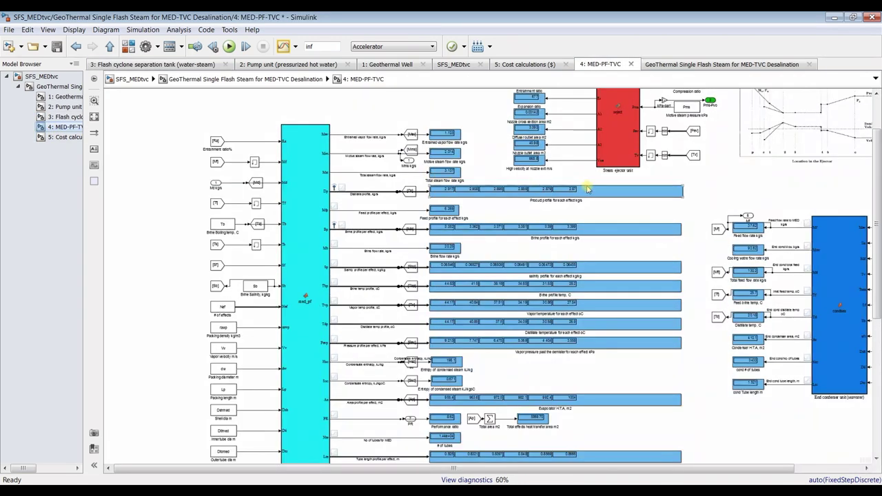
pyautogui.scroll(2, 592, 185)
pyautogui.scroll(4, 512, 103)
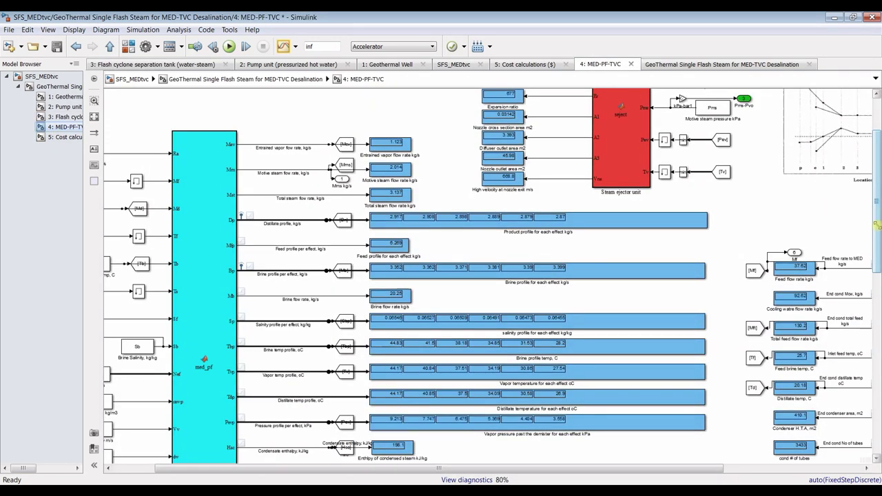
pyautogui.scroll(4, 512, 103)
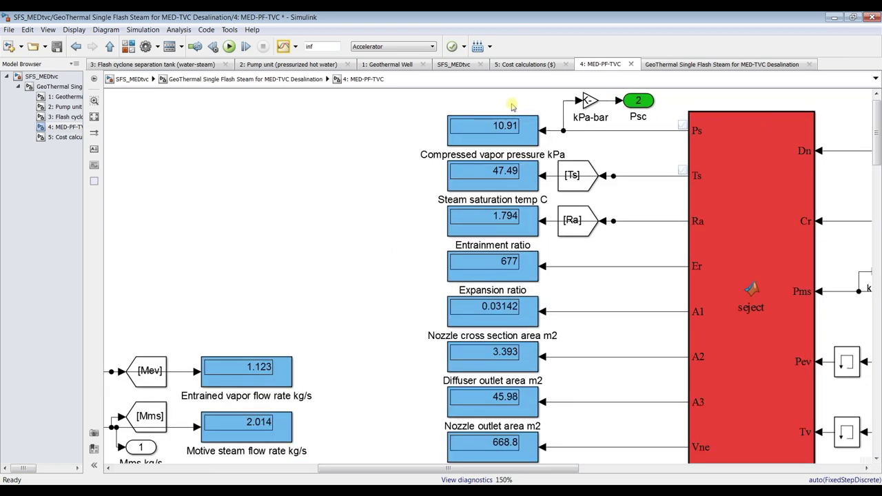
pyautogui.click(479, 144)
pyautogui.click(531, 182)
pyautogui.click(541, 266)
pyautogui.click(475, 304)
pyautogui.moveTo(877, 150); pyautogui.dragTo(877, 170)
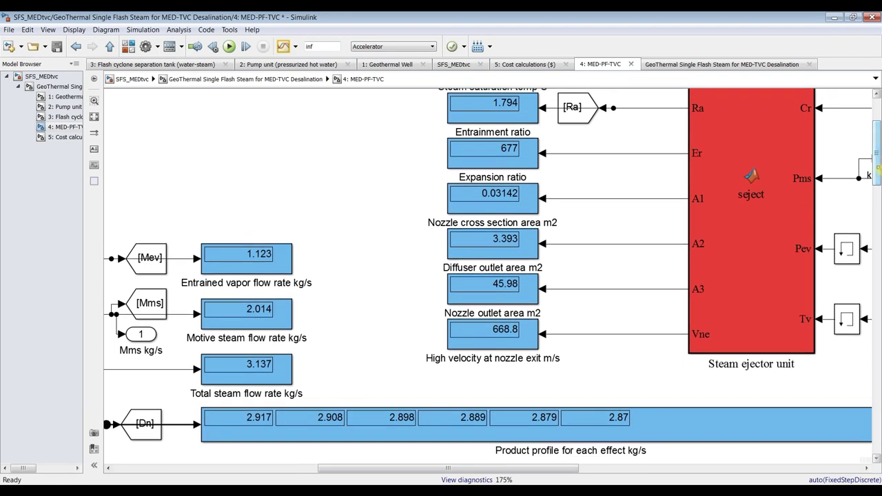
# Review the 1.123 entrained vapor flow and 3.137 kg/s total steam flow displays
pyautogui.scroll(-6, 428, 238)
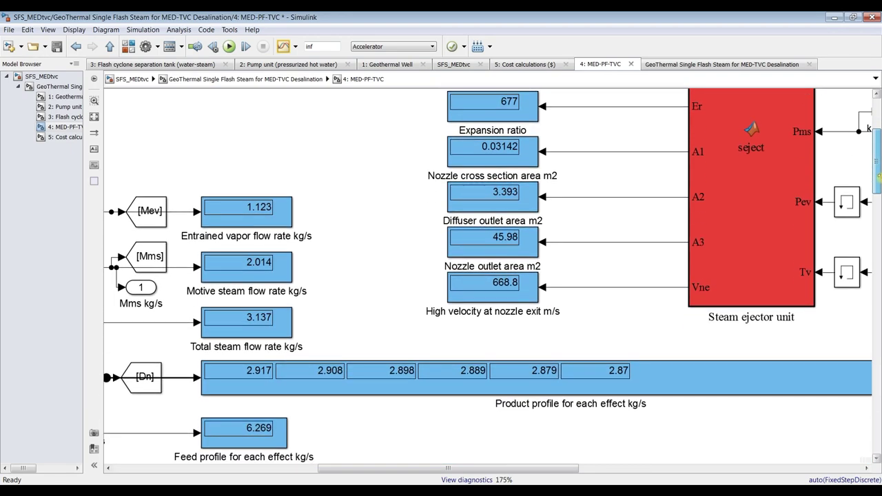
pyautogui.scroll(-5, 428, 238)
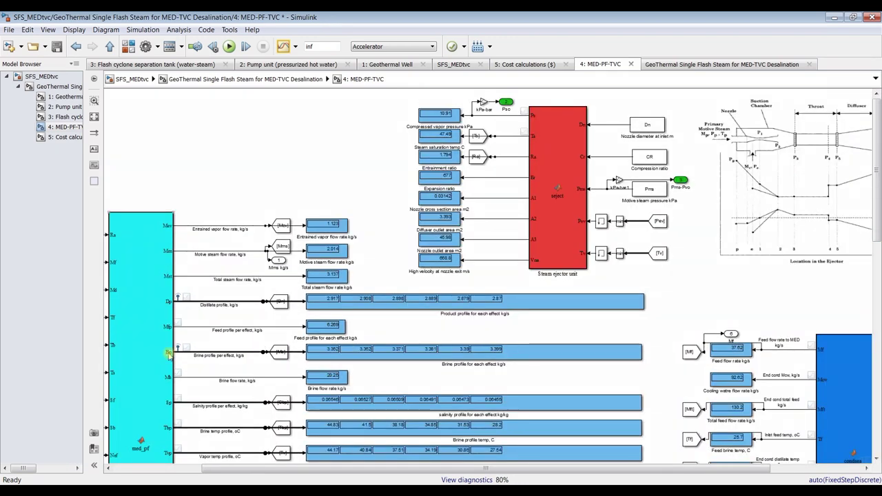
pyautogui.click(166, 469)
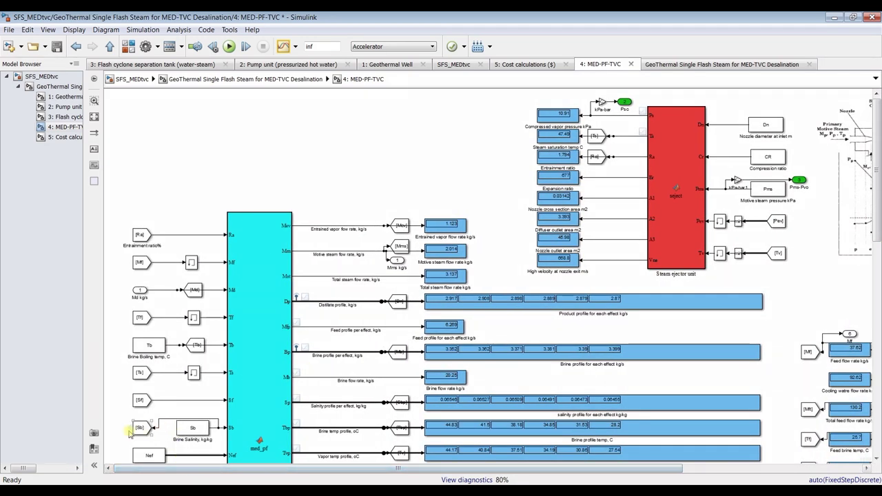
pyautogui.scroll(3, 116, 428)
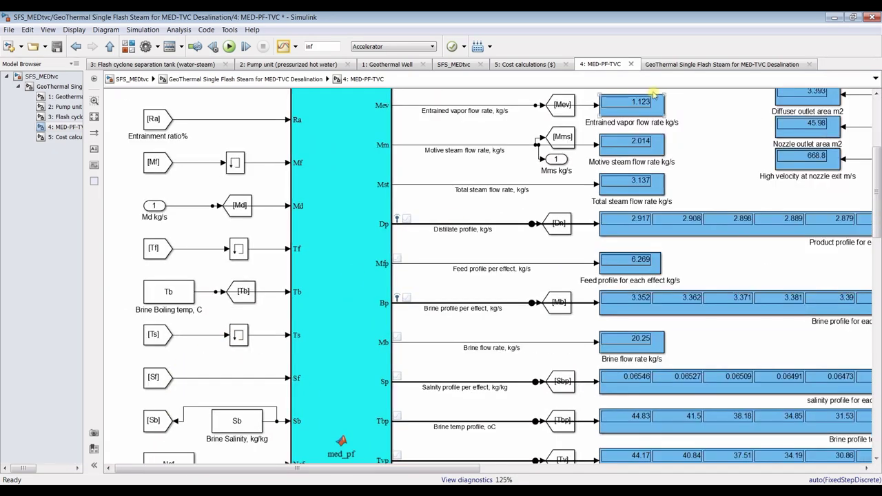
pyautogui.scroll(5, 858, 218)
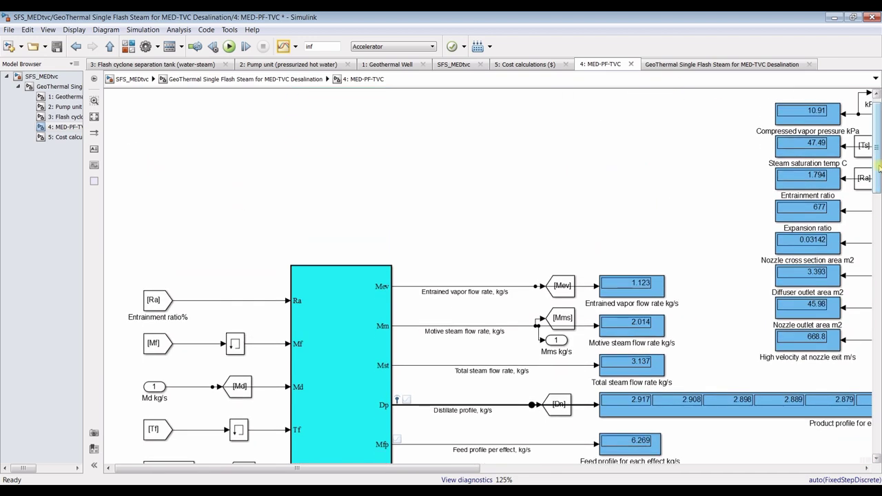
pyautogui.scroll(3, 600, 324)
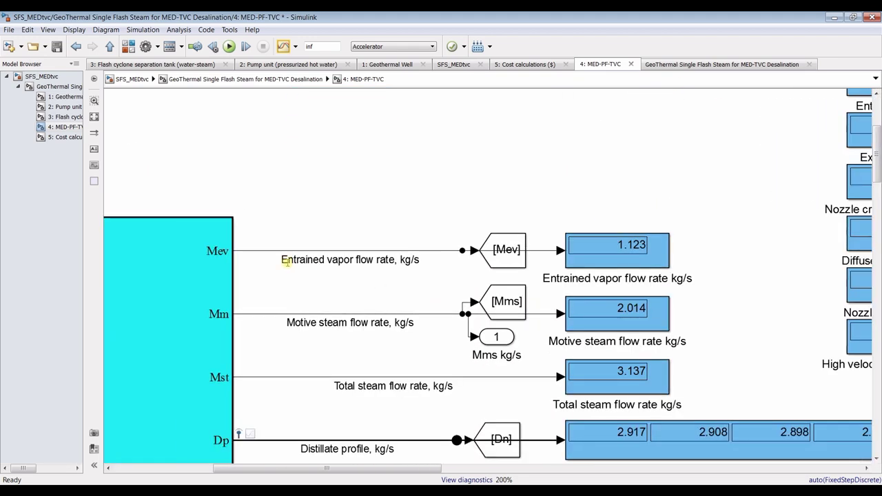
pyautogui.click(635, 258)
pyautogui.moveTo(877, 145); pyautogui.dragTo(878, 159)
pyautogui.click(672, 187)
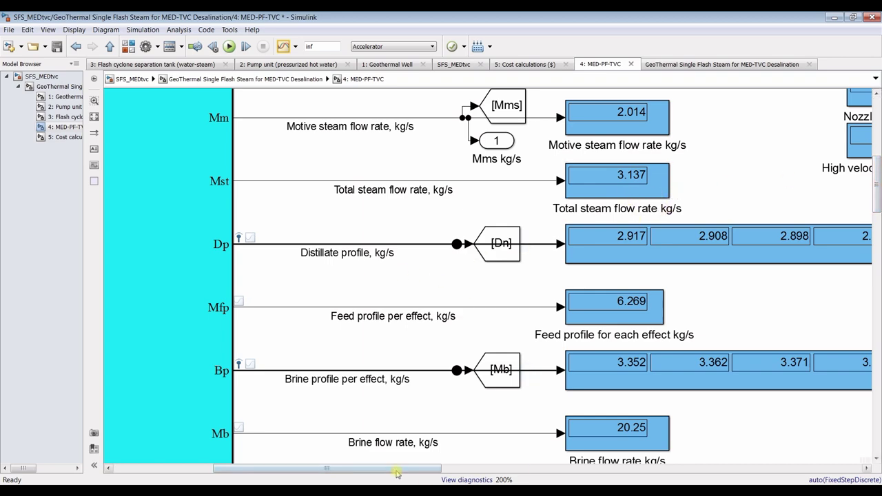
pyautogui.moveTo(397, 473)
pyautogui.mouseDown()
pyautogui.moveTo(527, 473)
pyautogui.moveTo(428, 473)
pyautogui.moveTo(408, 483)
pyautogui.mouseUp()
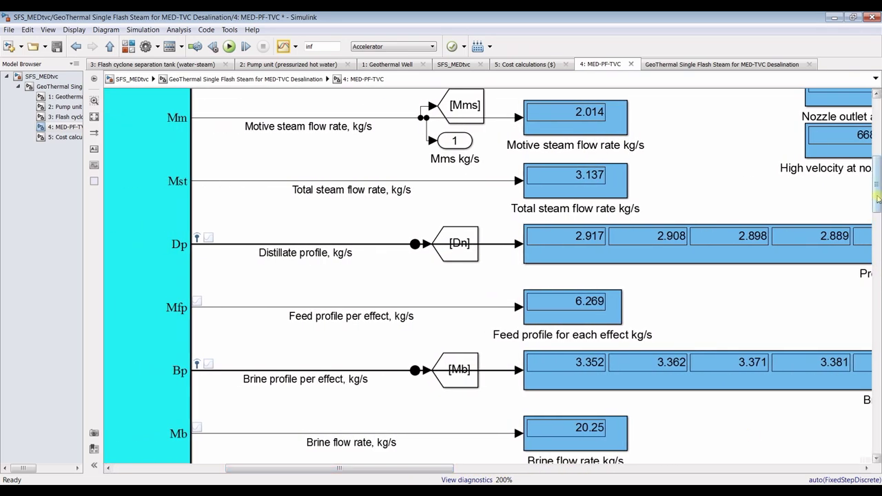
pyautogui.moveTo(878, 199); pyautogui.dragTo(878, 261)
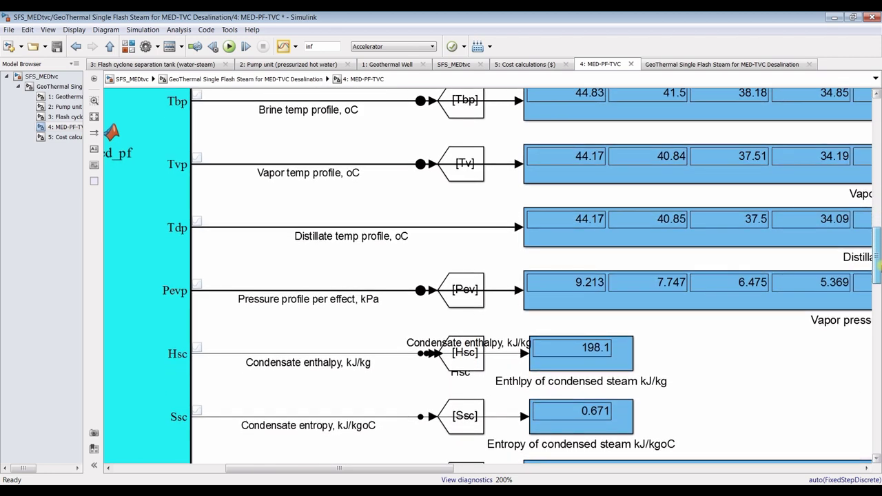
# Pan along the MED-PF-TVC subsystem to review its per-effect temperature and pressure displays
pyautogui.moveTo(418, 468); pyautogui.dragTo(781, 469)
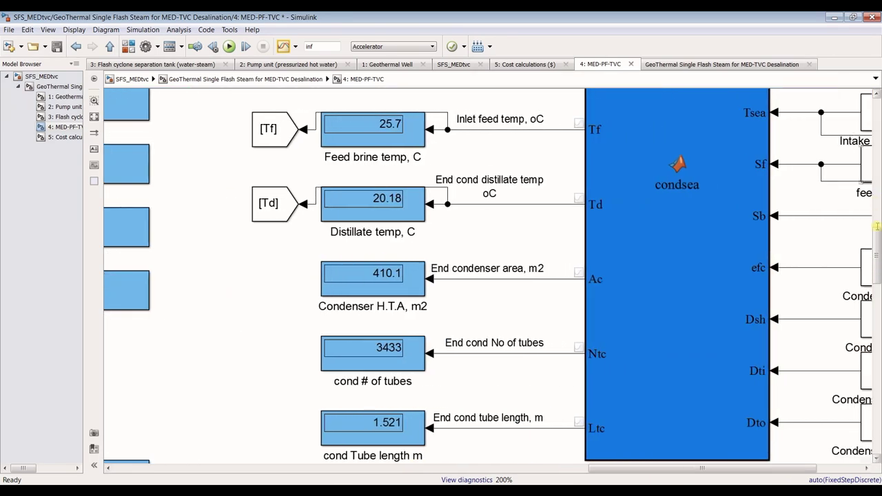
pyautogui.moveTo(877, 226)
pyautogui.mouseDown()
pyautogui.moveTo(877, 241)
pyautogui.moveTo(879, 198)
pyautogui.moveTo(879, 219)
pyautogui.mouseUp()
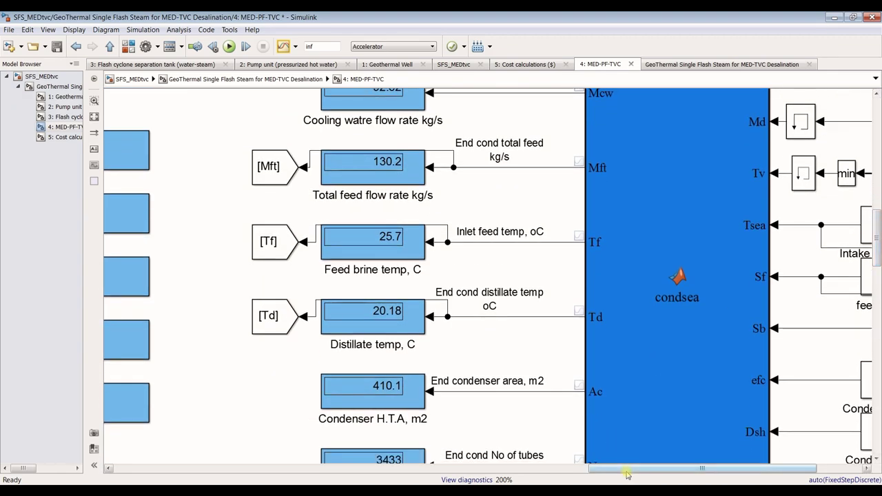
pyautogui.moveTo(627, 474); pyautogui.dragTo(365, 474)
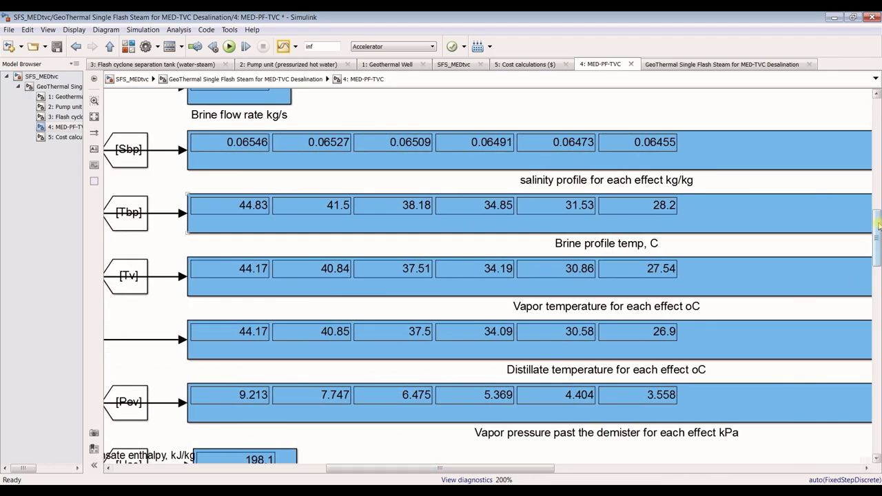
pyautogui.moveTo(879, 226); pyautogui.dragTo(879, 273)
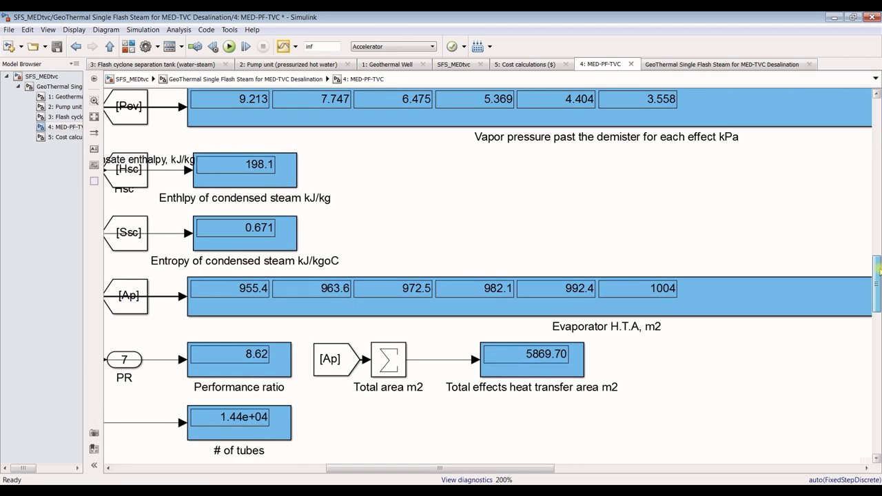
pyautogui.moveTo(879, 273); pyautogui.dragTo(879, 305)
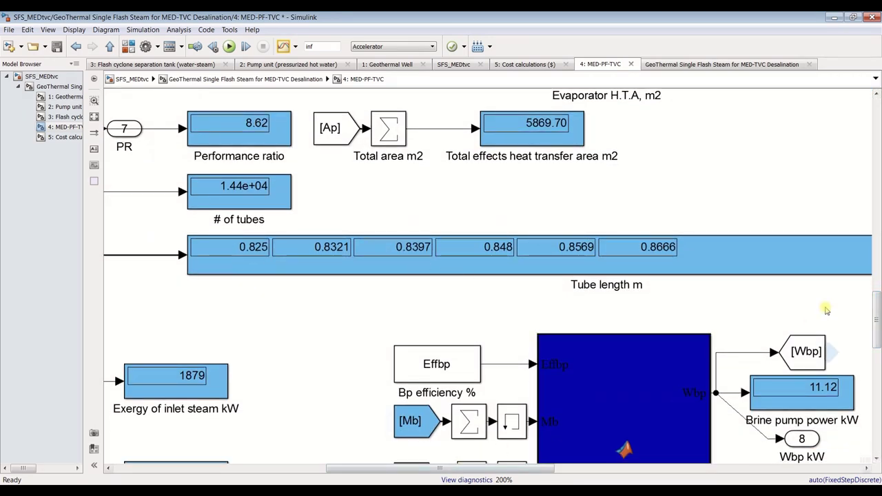
pyautogui.scroll(-2, 384, 420)
pyautogui.scroll(-2, 380, 275)
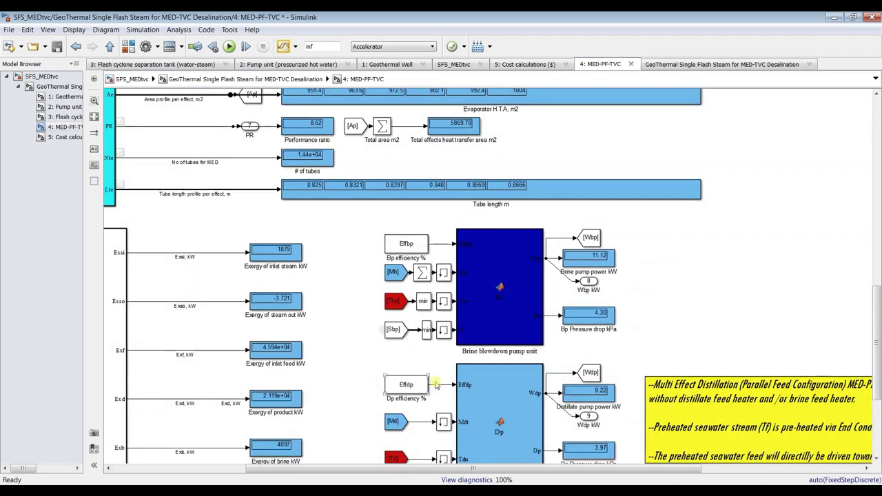
pyautogui.moveTo(874, 310); pyautogui.dragTo(879, 404)
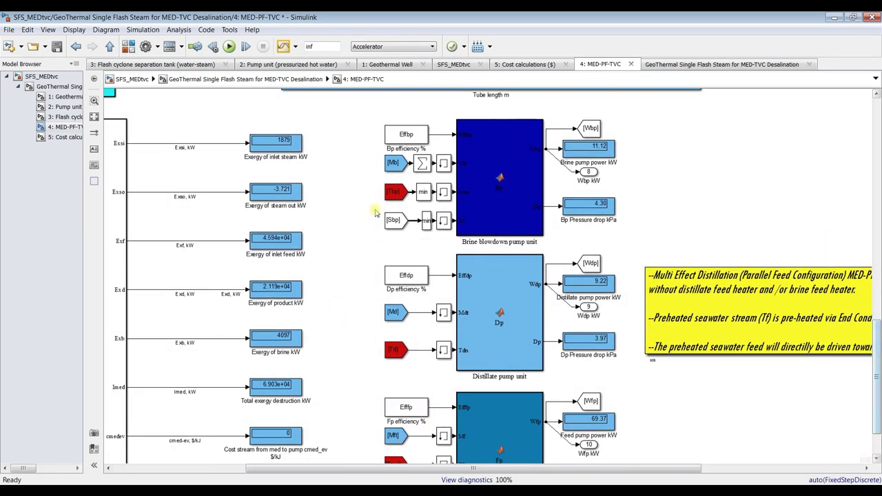
# Pan to the exergoeconomic block and open the Cost calculations subsystem
pyautogui.moveTo(436, 469); pyautogui.dragTo(367, 469)
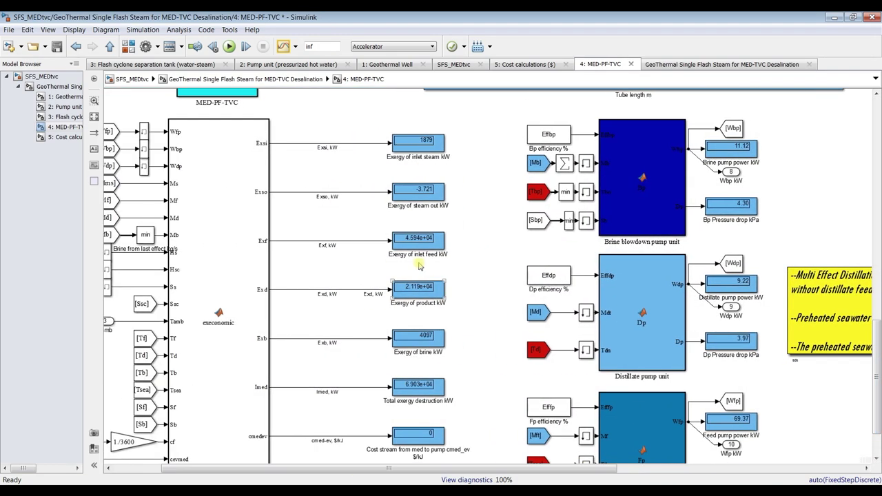
pyautogui.scroll(2, 280, 96)
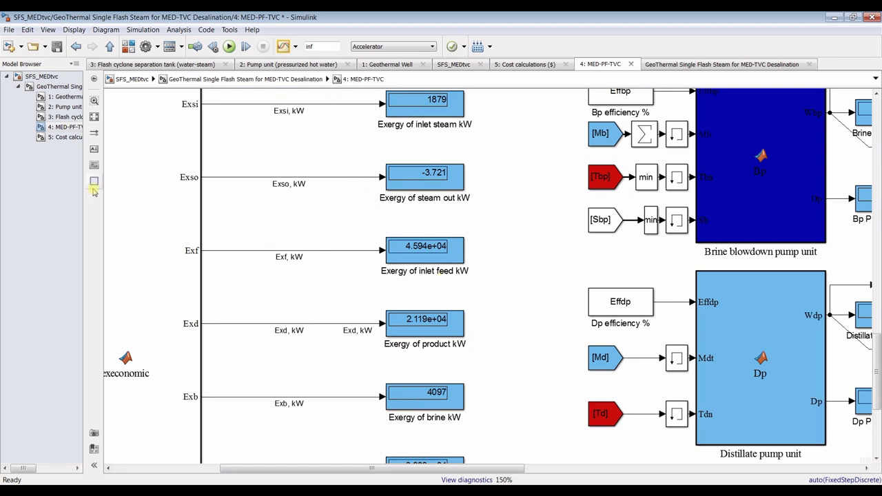
pyautogui.click(60, 137)
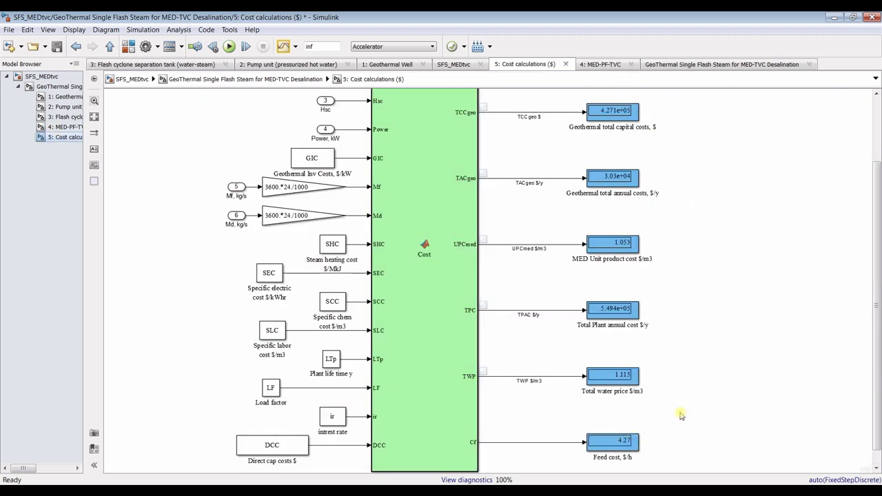
# Zoom into the TPC and TWP cost displays and nudge the Documentations block slightly right
pyautogui.scroll(3, 681, 416)
pyautogui.scroll(2, 545, 351)
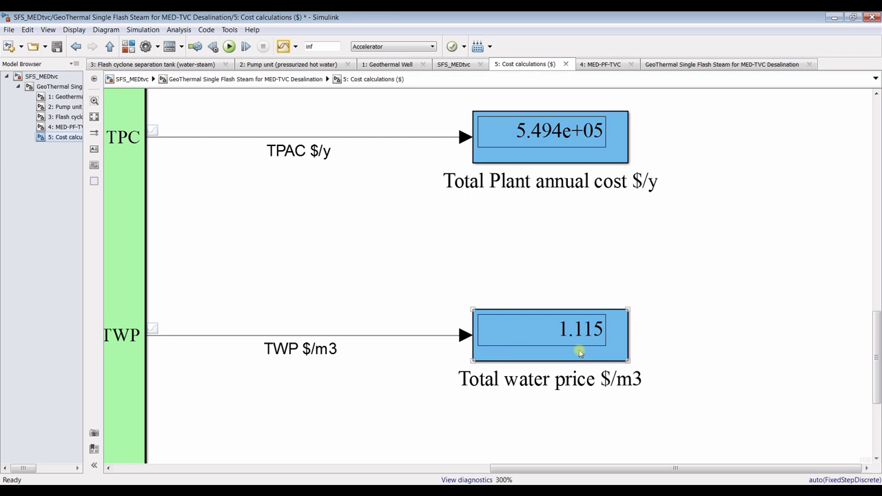
pyautogui.click(703, 384)
pyautogui.moveTo(879, 377); pyautogui.dragTo(879, 247)
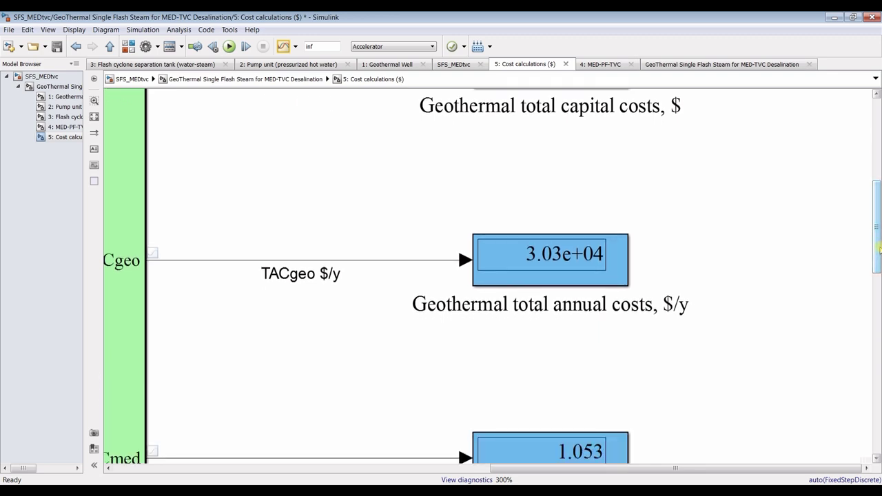
pyautogui.scroll(-5, 561, 324)
pyautogui.scroll(-2, 493, 328)
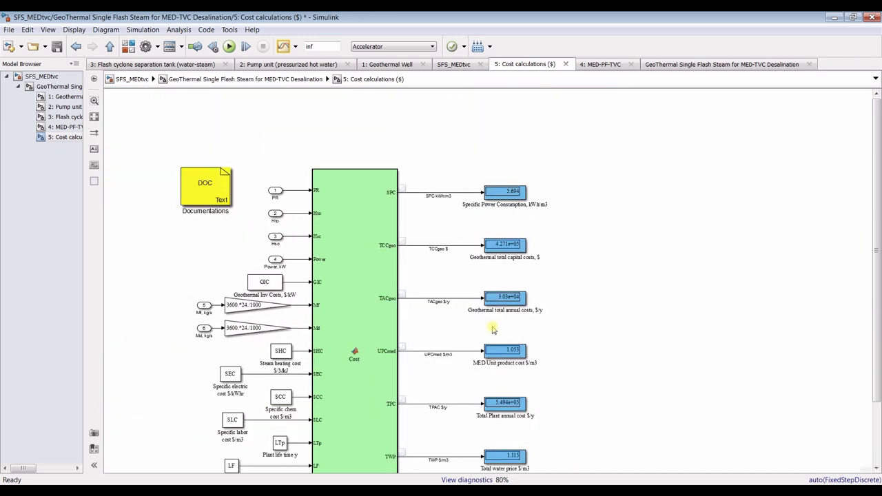
pyautogui.moveTo(209, 195); pyautogui.dragTo(221, 198)
pyautogui.moveTo(875, 281); pyautogui.dragTo(878, 330)
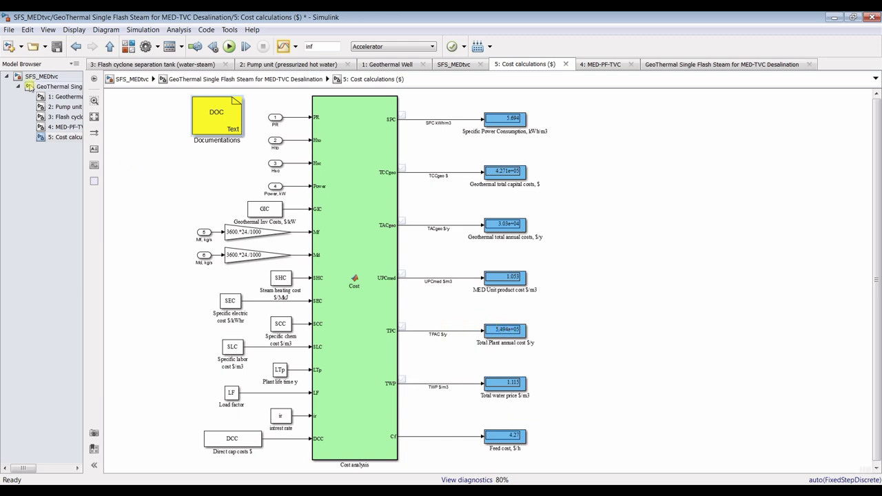
# Return to the top-level GeoThermal diagram and bring MATLAB to the front
pyautogui.click(50, 88)
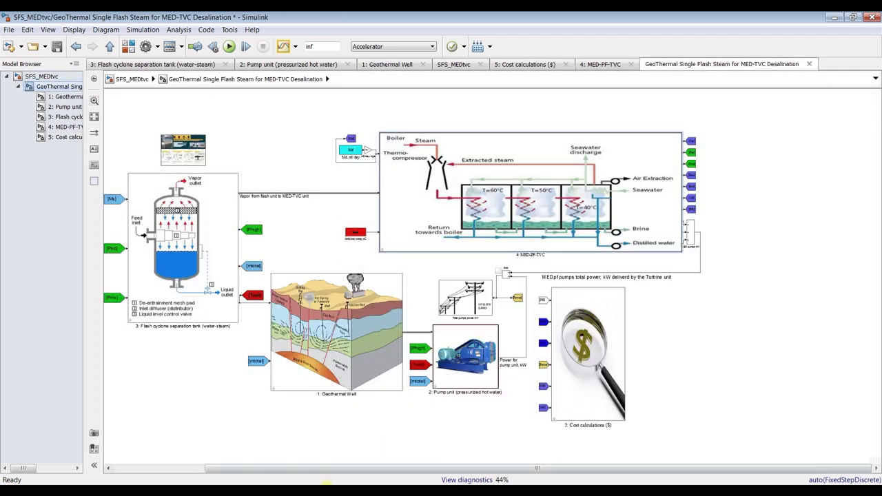
pyautogui.moveTo(326, 485)
pyautogui.click(207, 455)
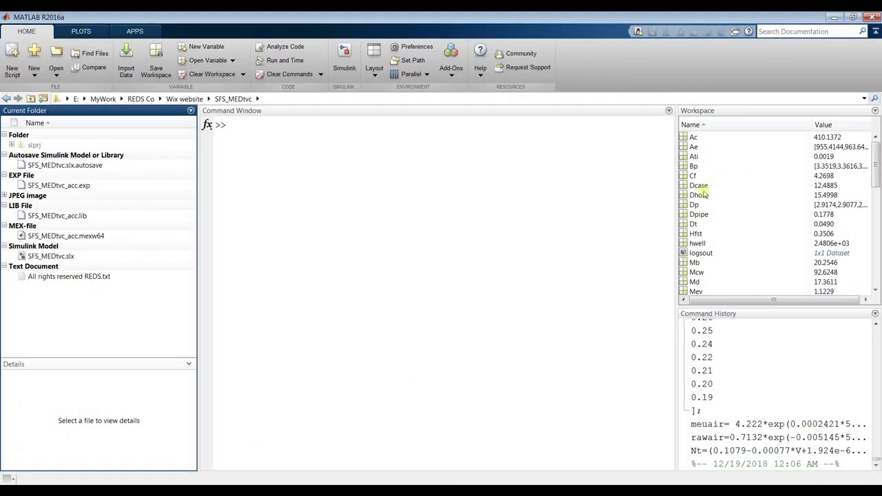
# Plot Bp and Dp from the Workspace as line plots, closing each figure afterwards
pyautogui.click(689, 167)
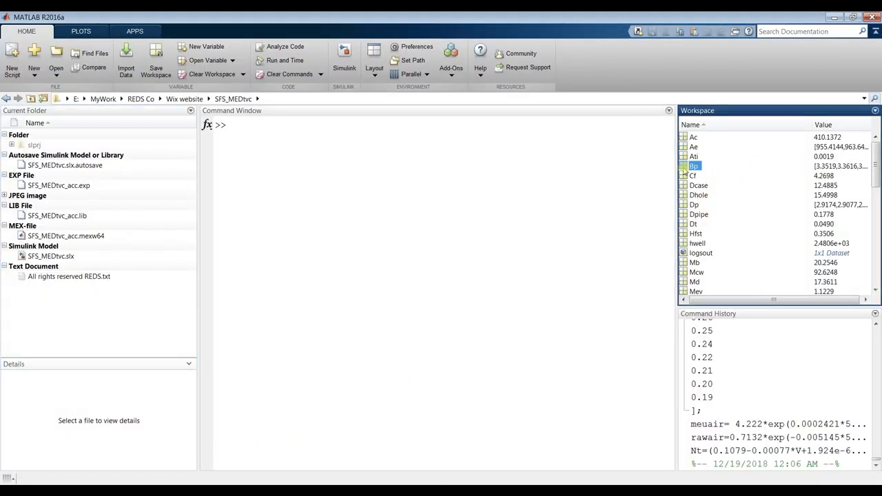
pyautogui.click(81, 31)
pyautogui.click(124, 58)
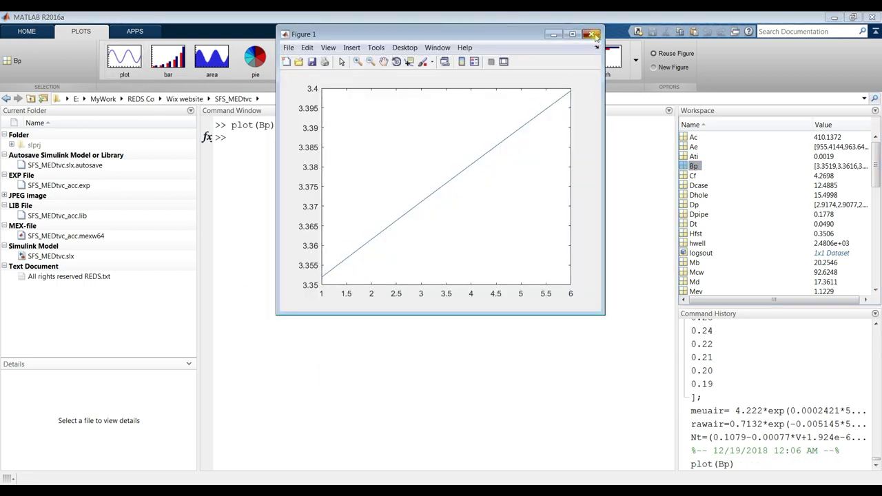
pyautogui.click(594, 33)
pyautogui.click(684, 205)
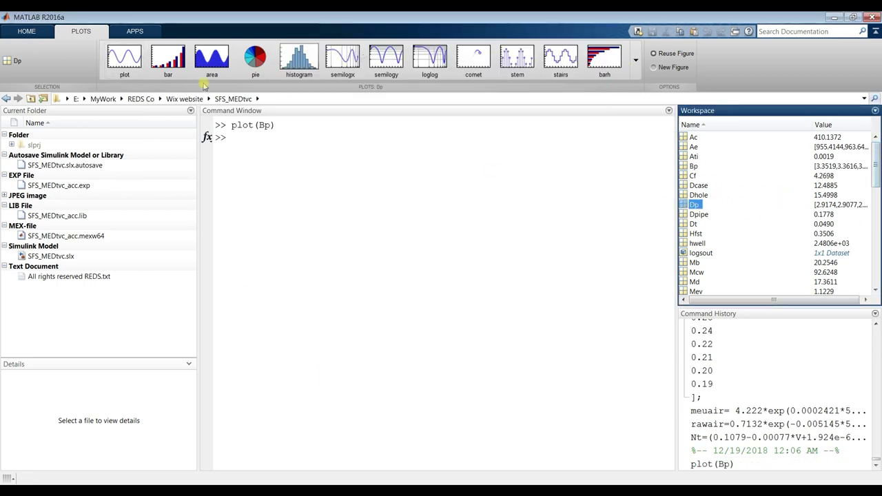
pyautogui.click(122, 56)
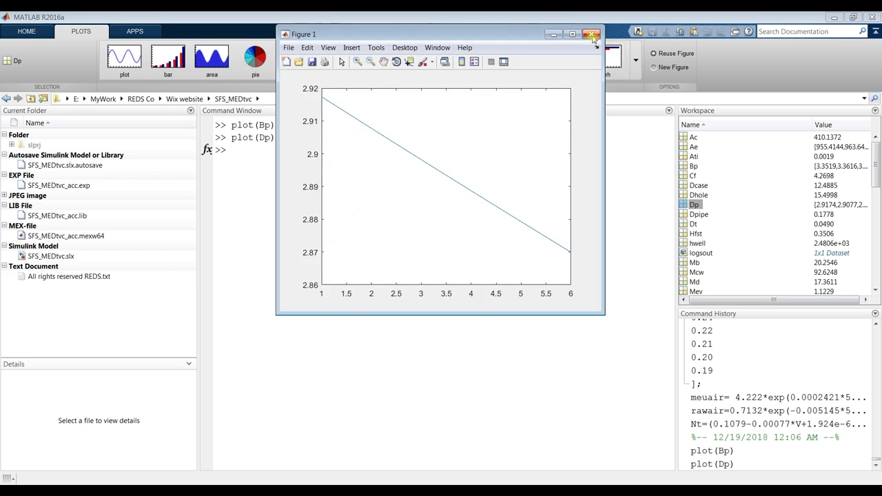
pyautogui.click(591, 34)
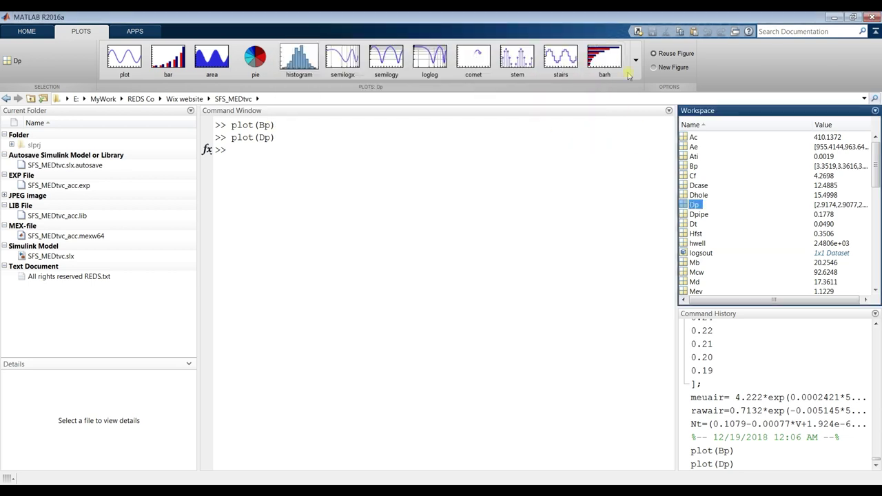
# Plot Pevp as a line plot, close its figure and return to the Simulink window
pyautogui.moveTo(878, 164); pyautogui.dragTo(877, 211)
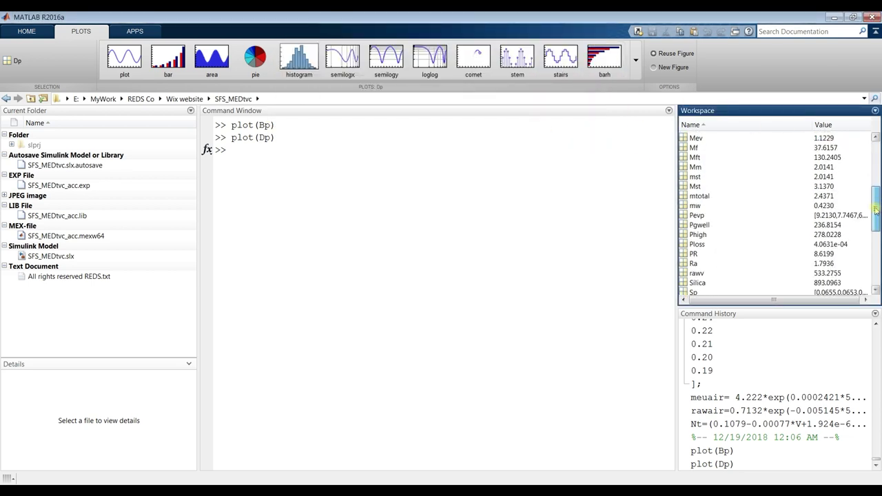
pyautogui.click(697, 215)
pyautogui.click(125, 56)
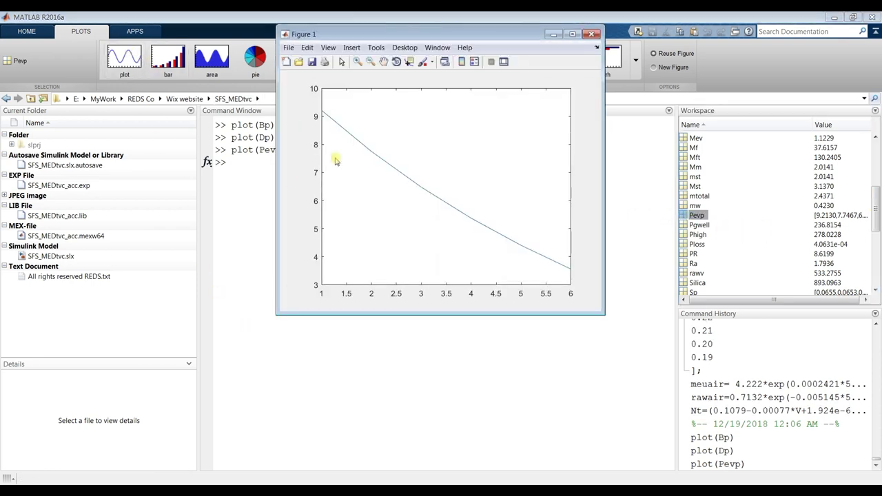
pyautogui.click(591, 34)
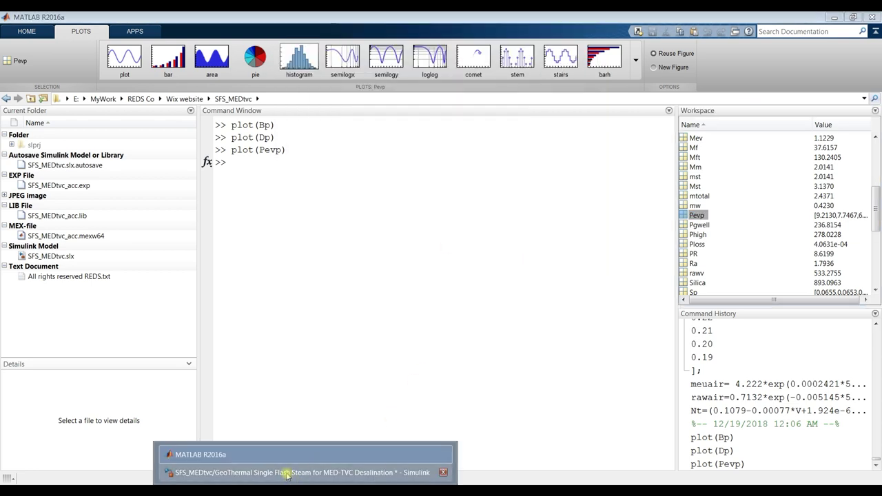
pyautogui.click(285, 421)
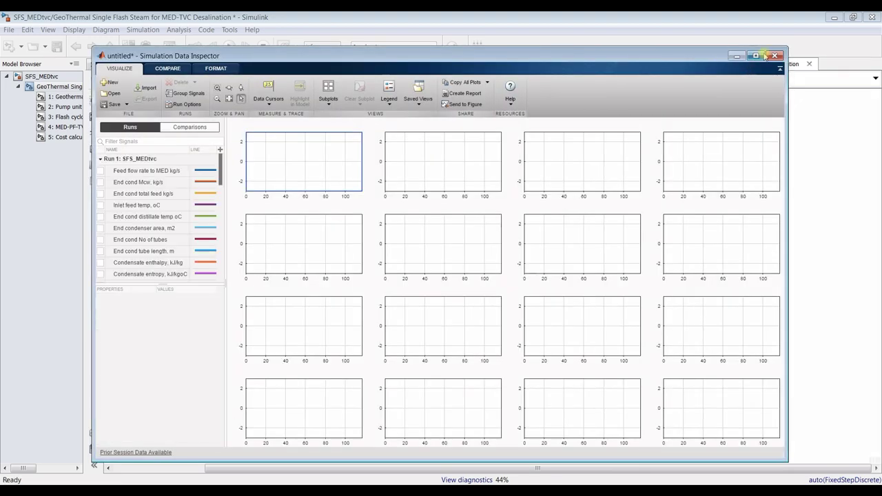
# Maximize the Data Inspector, lengthen the signal list and plot Well pressure bar in the first subplot
pyautogui.click(763, 55)
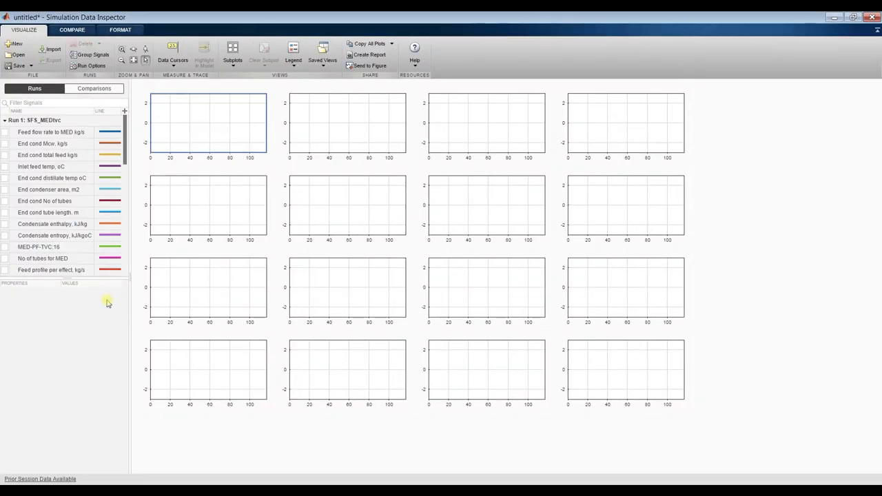
pyautogui.moveTo(65, 279); pyautogui.dragTo(65, 460)
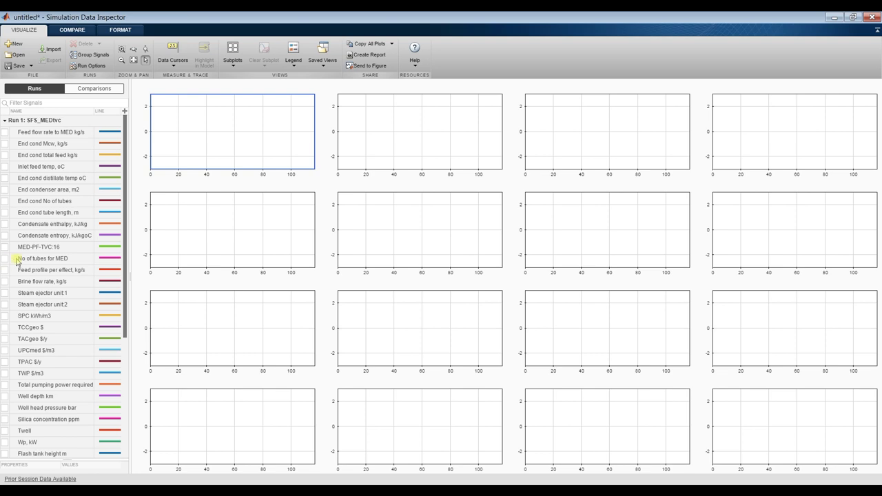
pyautogui.scroll(-5, 13, 310)
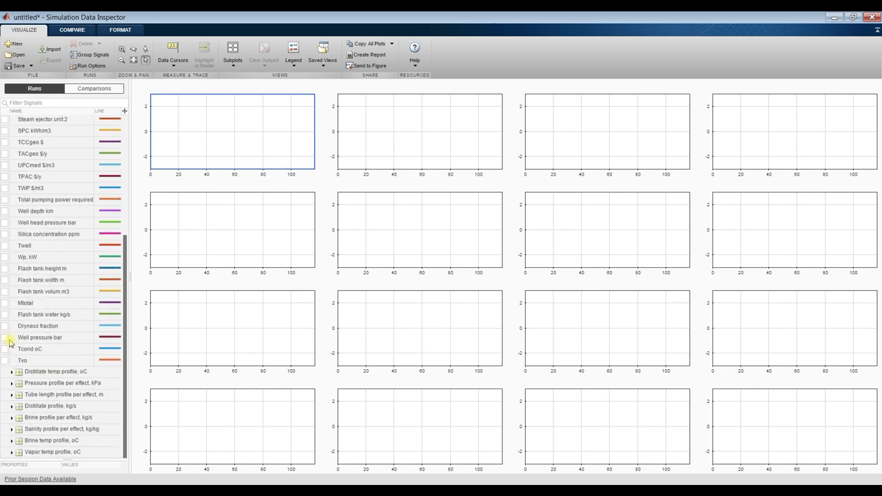
pyautogui.click(6, 338)
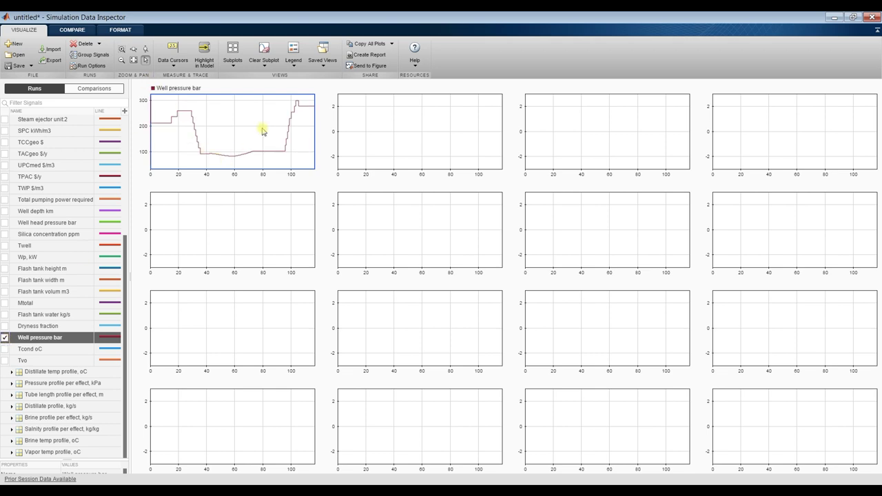
# Plot Dryness fraction, Flash tank water kg/s and Mtotal in the second to fourth top-row subplots
pyautogui.click(408, 119)
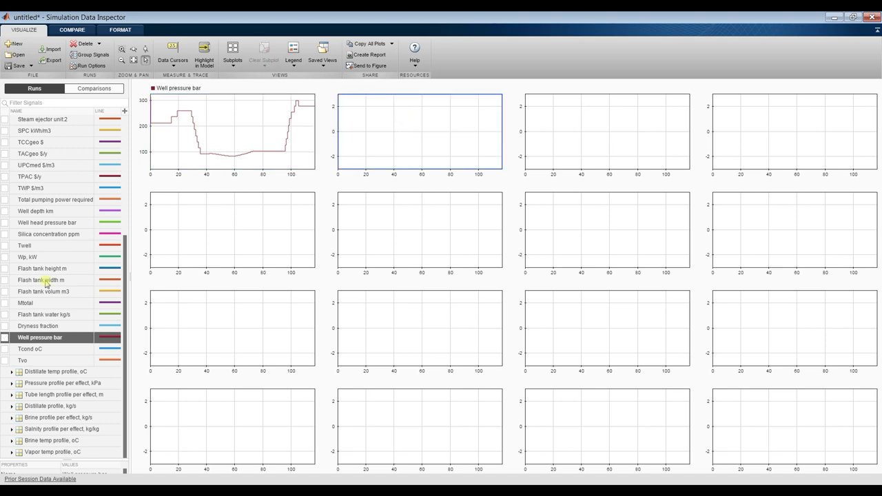
pyautogui.click(6, 326)
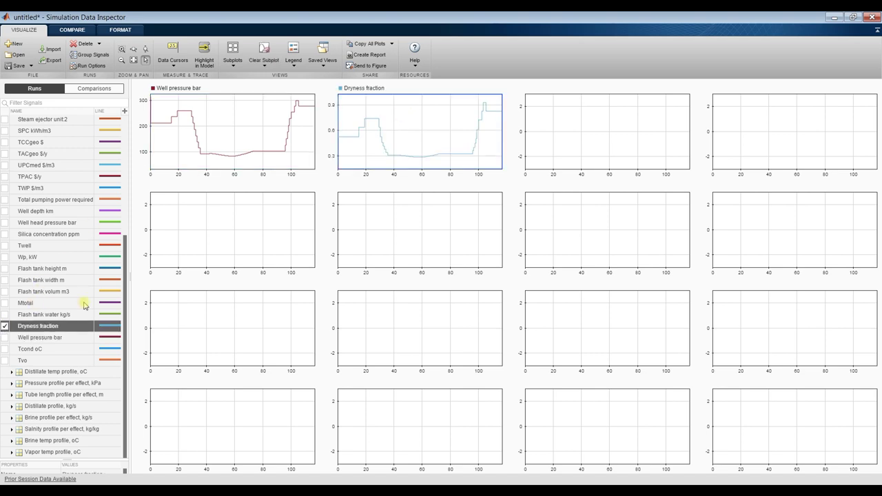
pyautogui.click(561, 142)
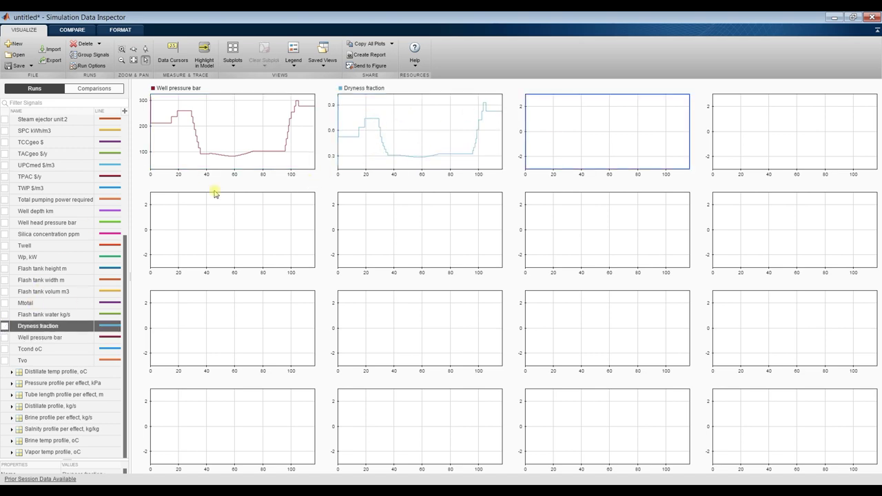
pyautogui.click(5, 315)
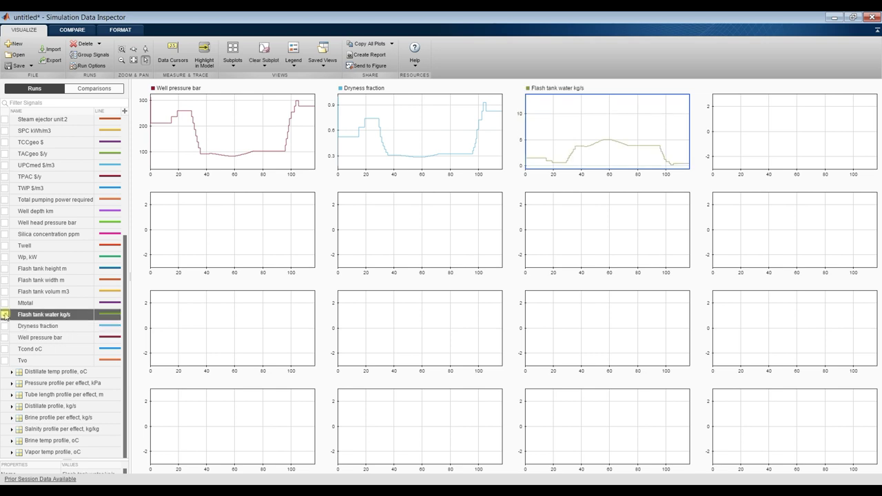
pyautogui.click(799, 124)
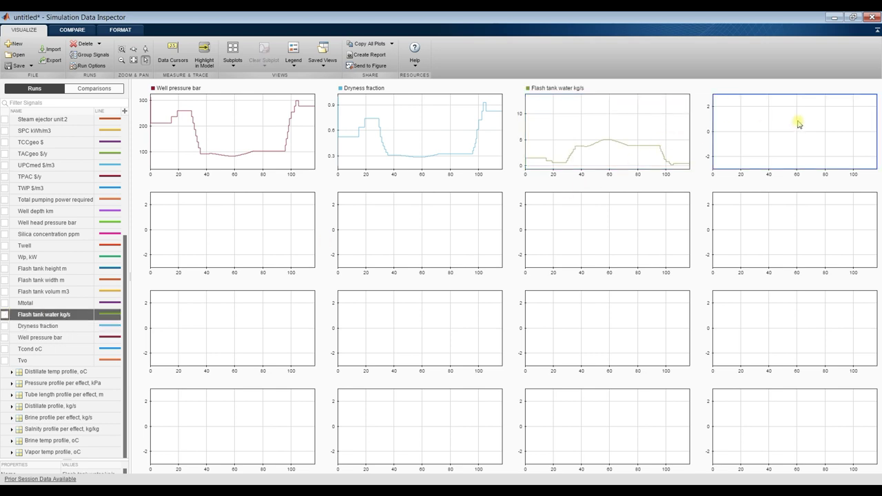
pyautogui.click(6, 304)
# Plot flash tank volume, width and height together in row two's first subplot, and Wp kW beside it
pyautogui.click(276, 235)
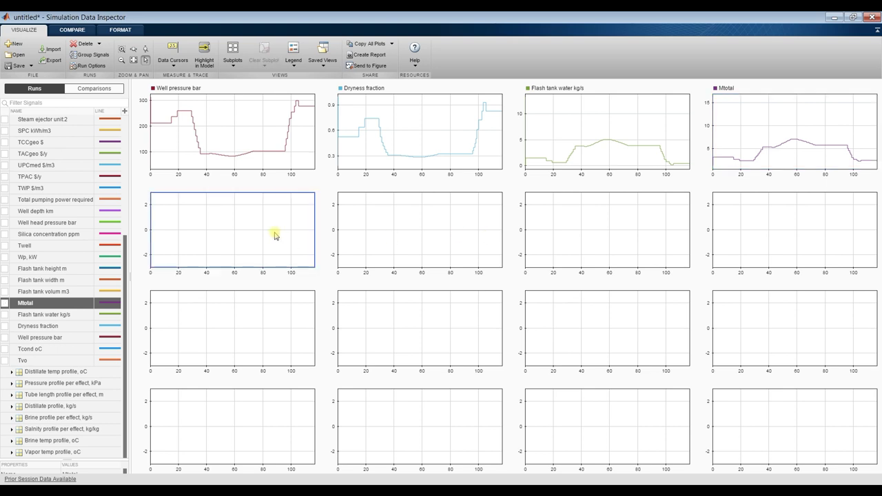
pyautogui.click(5, 292)
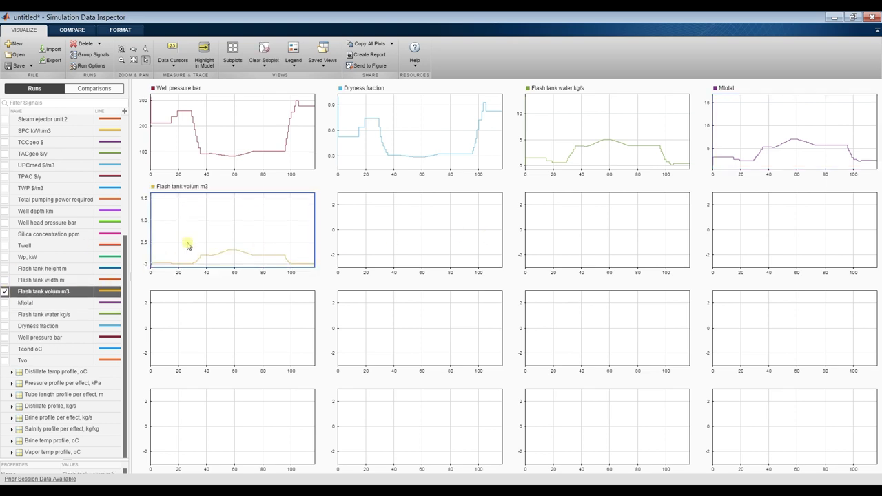
pyautogui.click(386, 239)
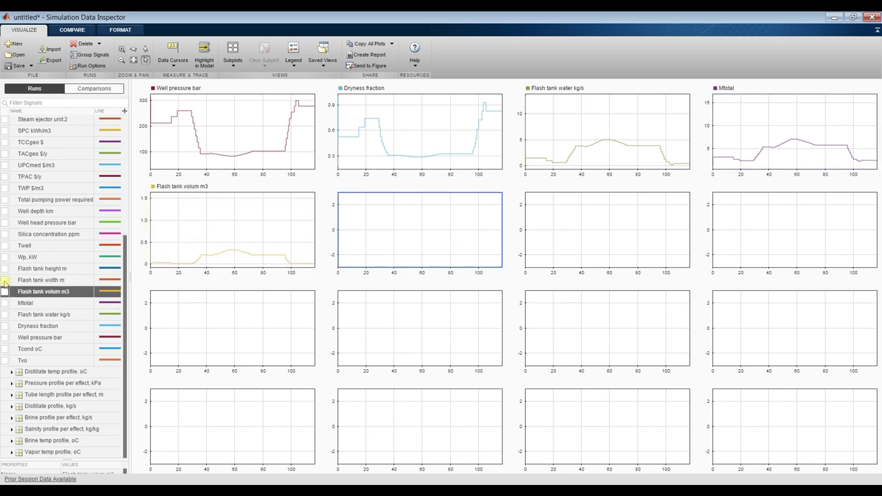
pyautogui.click(251, 225)
pyautogui.click(6, 280)
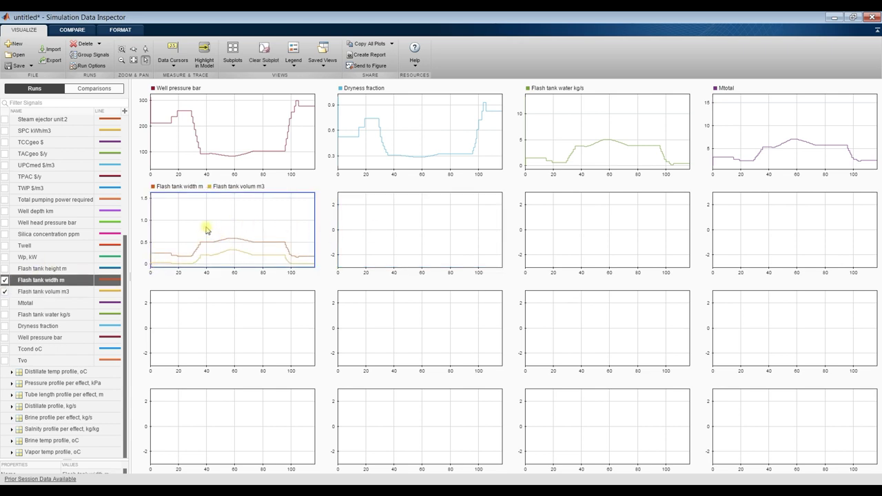
pyautogui.click(5, 268)
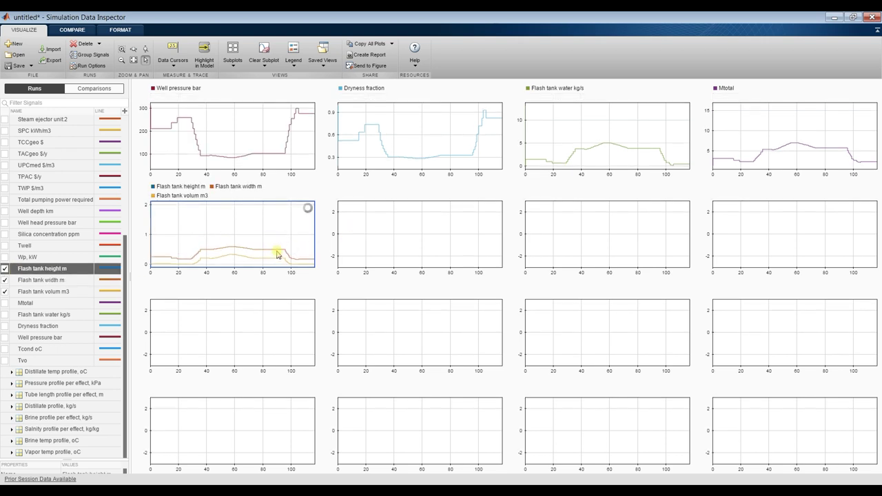
pyautogui.click(405, 218)
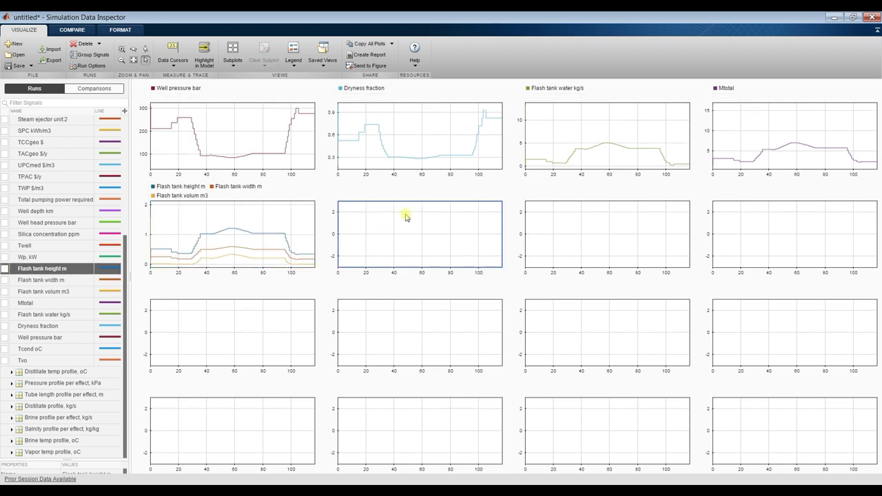
pyautogui.click(5, 256)
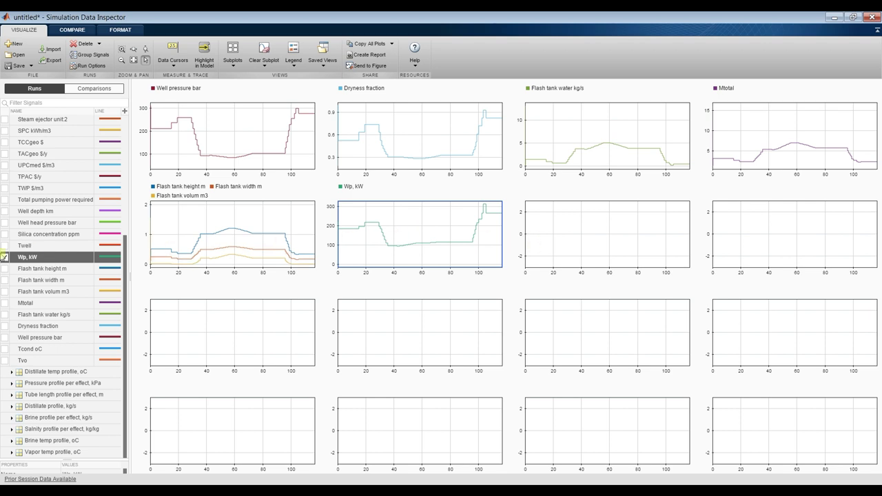
# Plot Twell and Silica concentration ppm in row two's last subplots, and Well depth km in row three
pyautogui.click(601, 242)
pyautogui.click(5, 245)
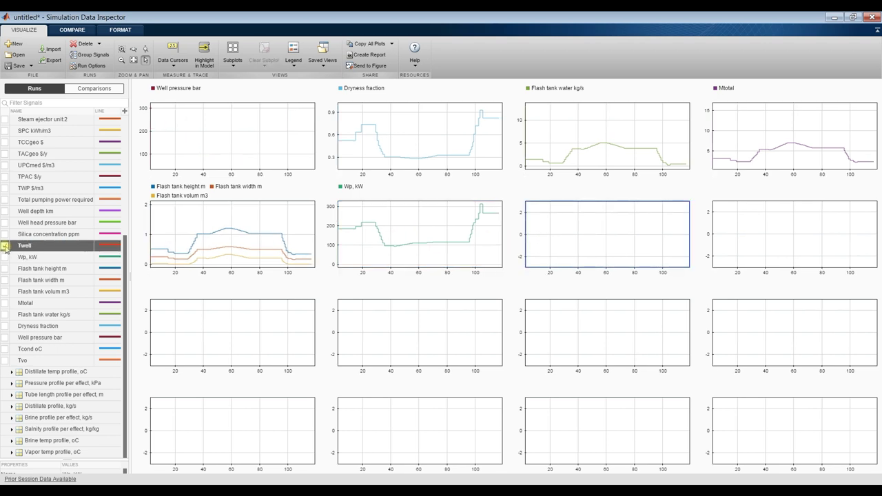
pyautogui.click(763, 239)
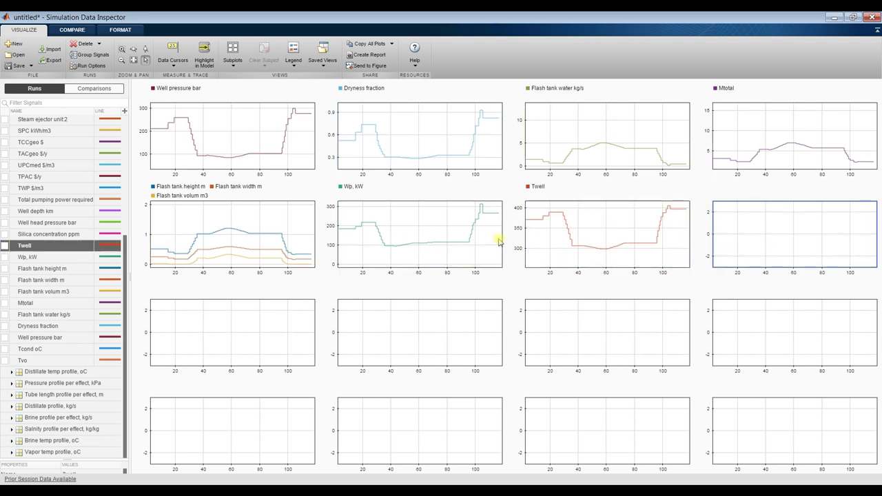
pyautogui.click(5, 234)
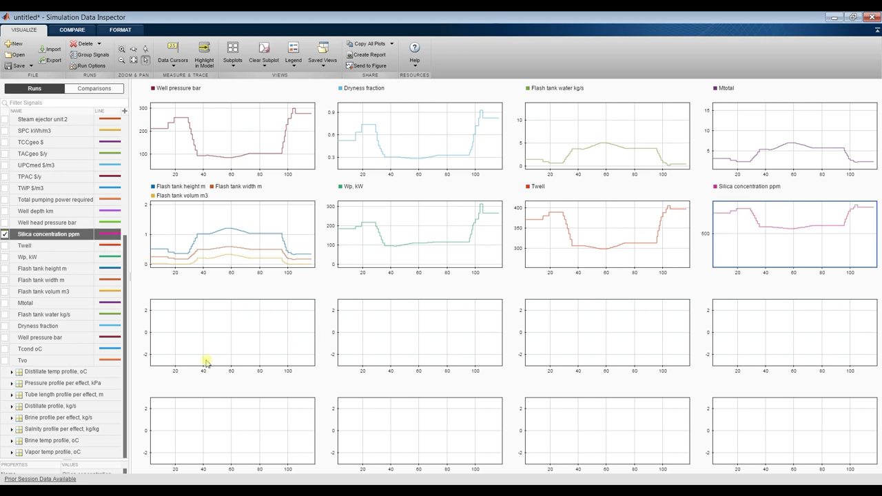
pyautogui.click(230, 339)
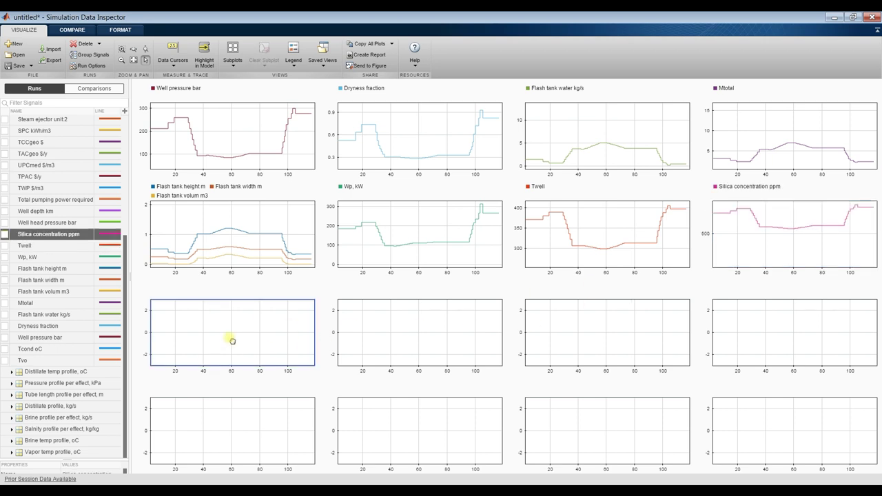
pyautogui.click(5, 211)
# Plot TWP $/m3, TPAC $/y and SPC kWh/m3 in the remaining third-row subplots
pyautogui.click(371, 360)
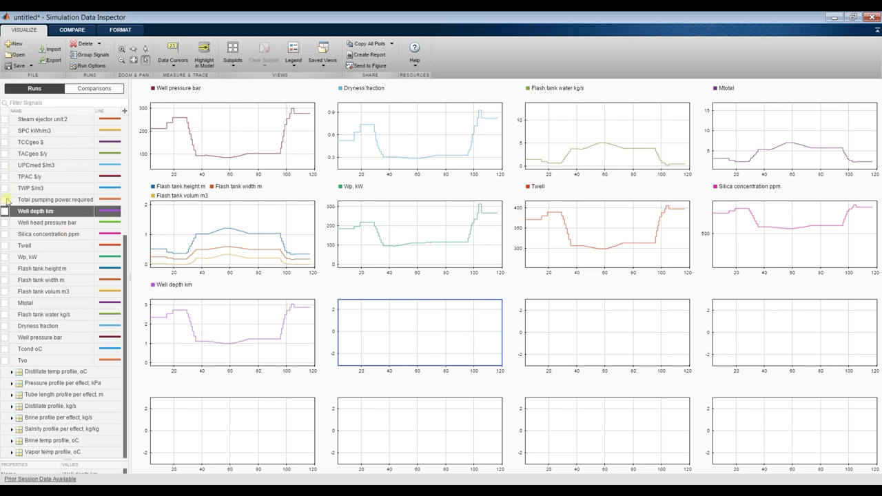
pyautogui.scroll(2, 22, 195)
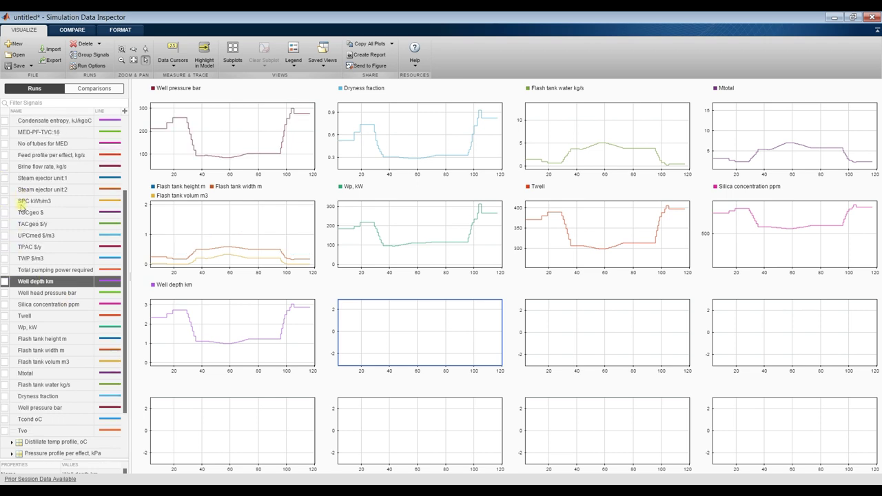
pyautogui.click(5, 259)
pyautogui.click(636, 341)
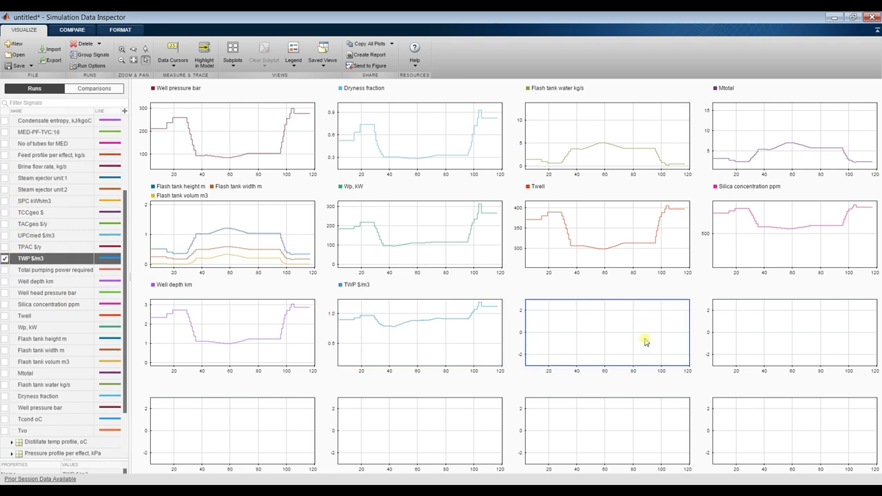
pyautogui.click(5, 247)
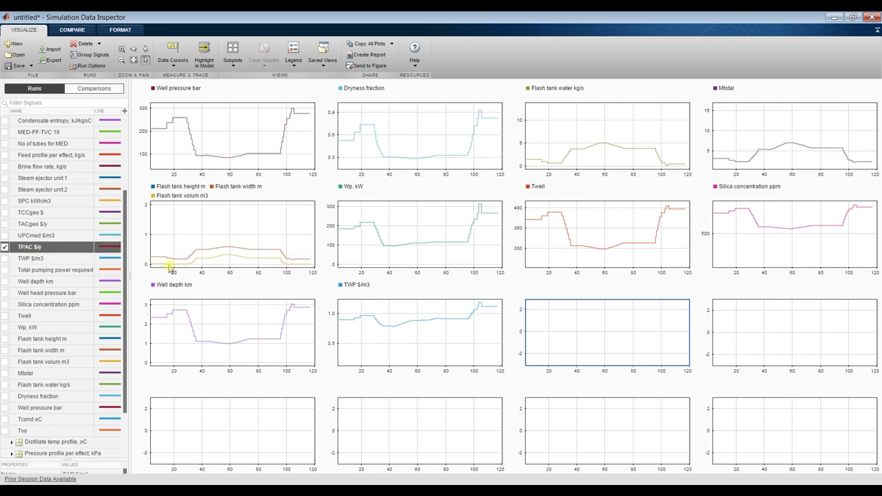
pyautogui.click(853, 330)
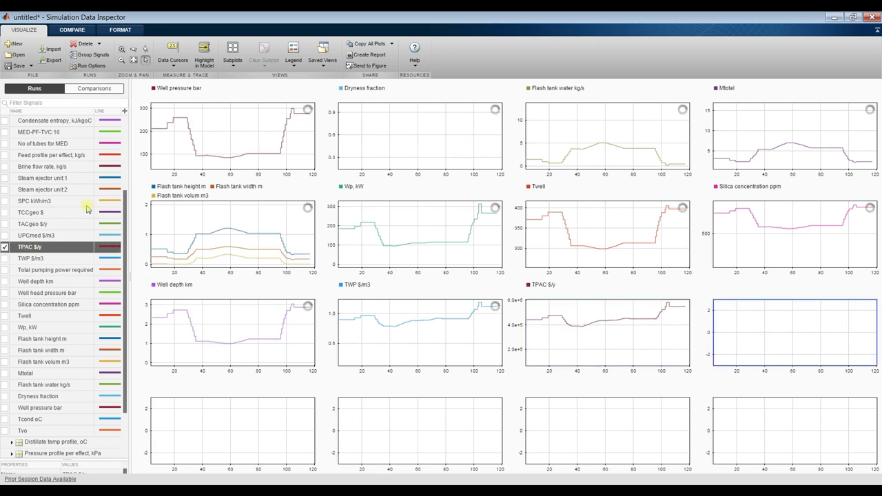
pyautogui.click(5, 200)
# Try Feed flow rate to MED and No of tubes for MED in the bottom-left subplot, then remove both
pyautogui.click(249, 438)
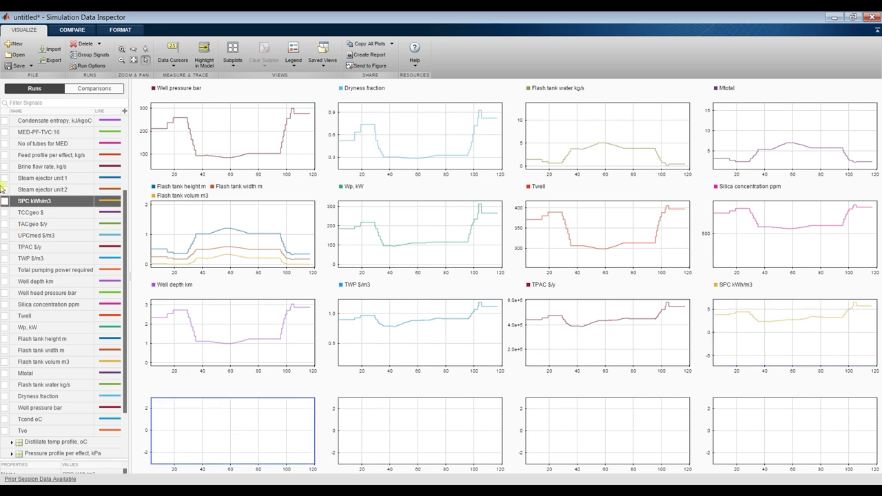
pyautogui.scroll(2, 6, 202)
pyautogui.scroll(2, 8, 202)
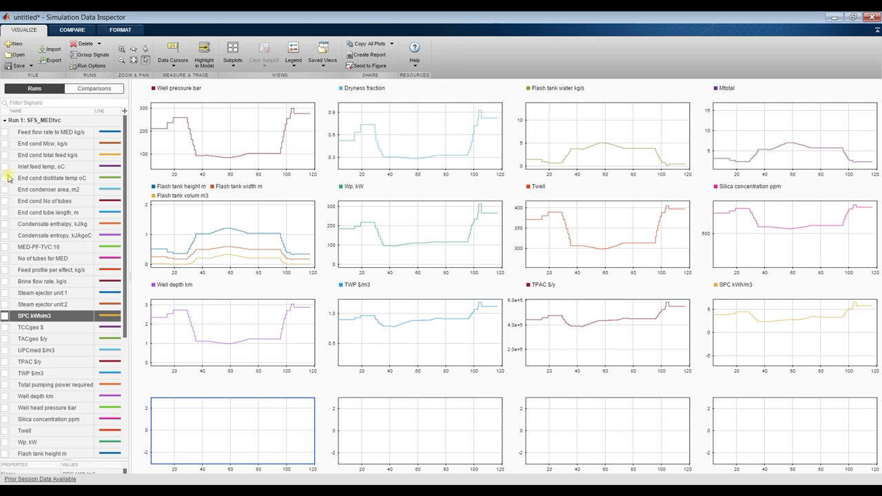
pyautogui.click(5, 133)
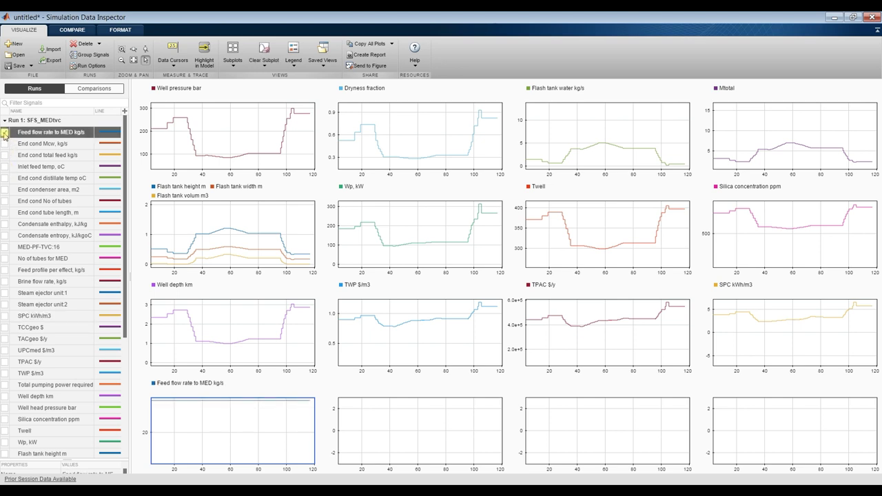
pyautogui.click(4, 133)
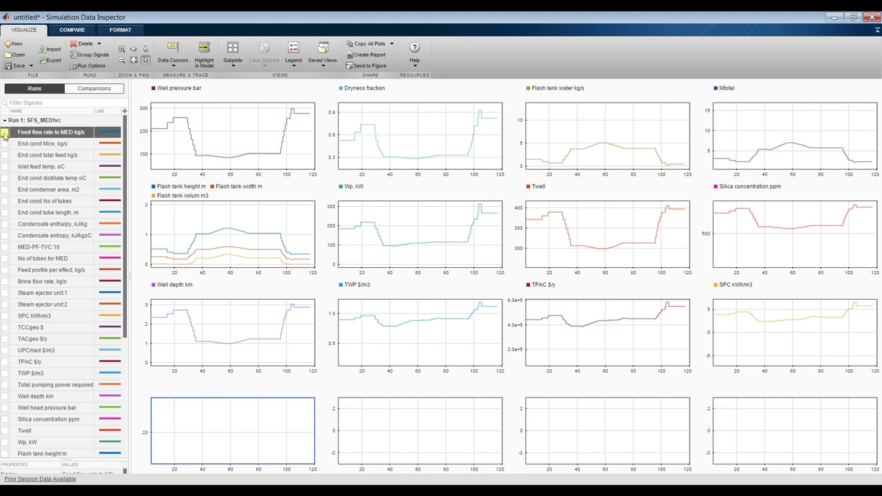
pyautogui.click(5, 258)
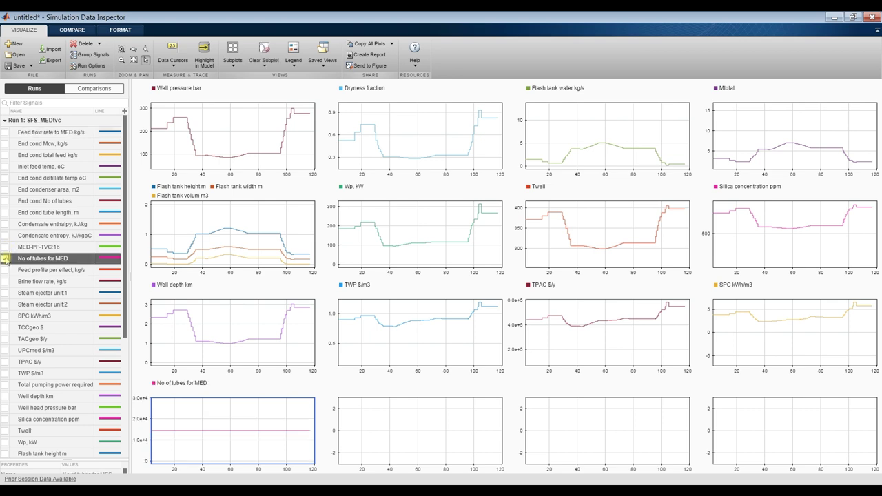
pyautogui.click(5, 259)
pyautogui.scroll(-5, 14, 289)
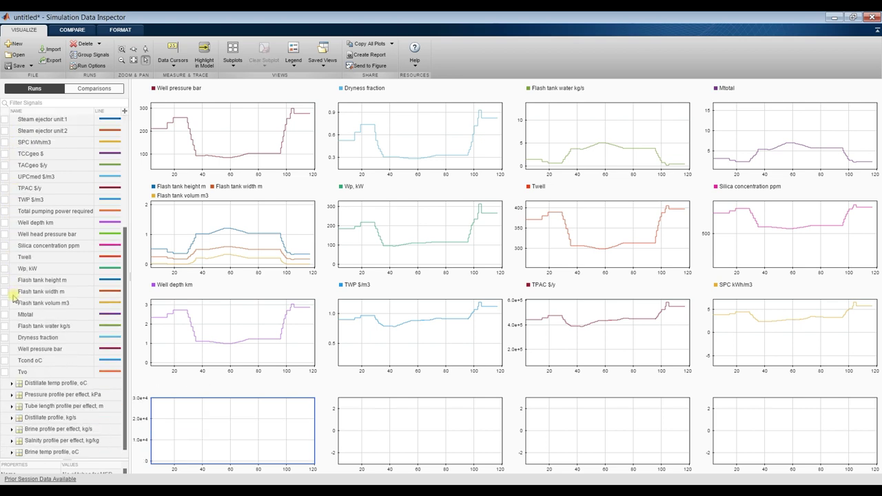